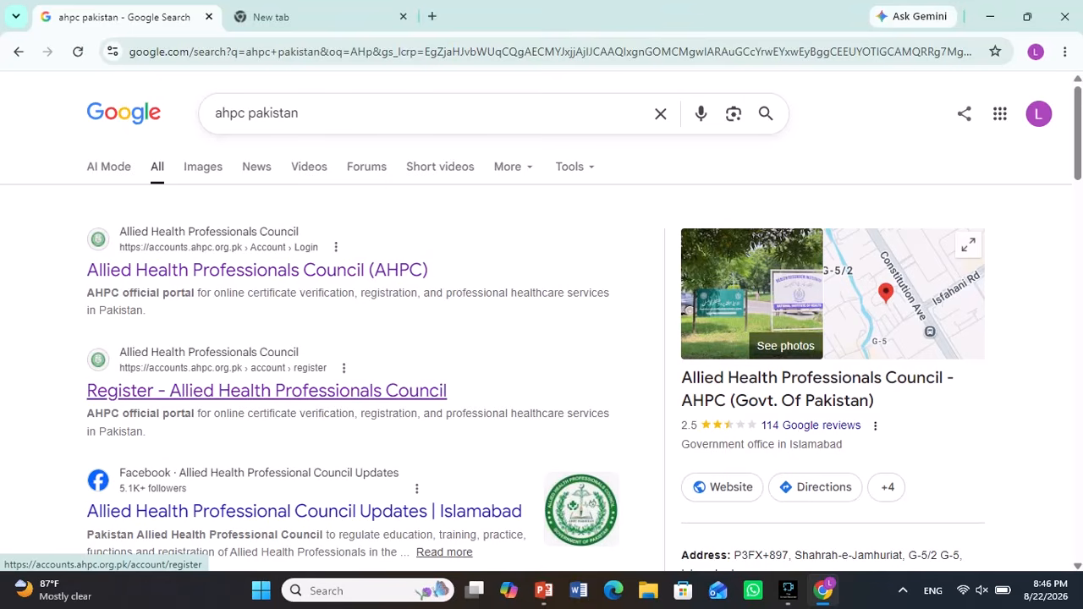
- Open the 'Register - Allied Health Professionals Council' result from the 'ahpc pakistan' search
{"action": "left_click", "coordinate": [266, 390]}
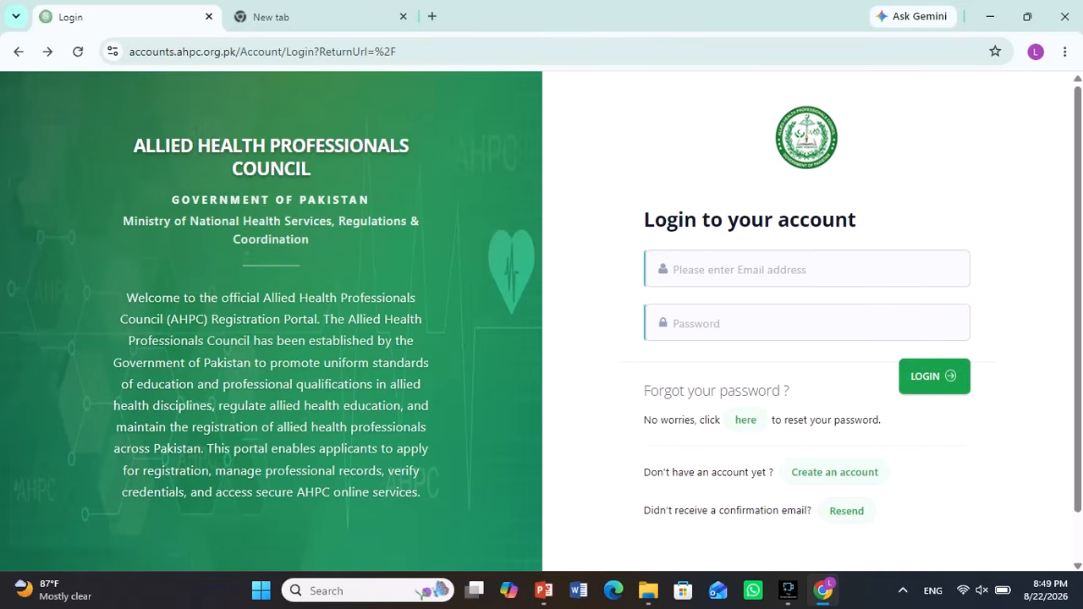
- Open the new-account form and enter the applicant's full name
{"action": "left_click", "coordinate": [834, 472]}
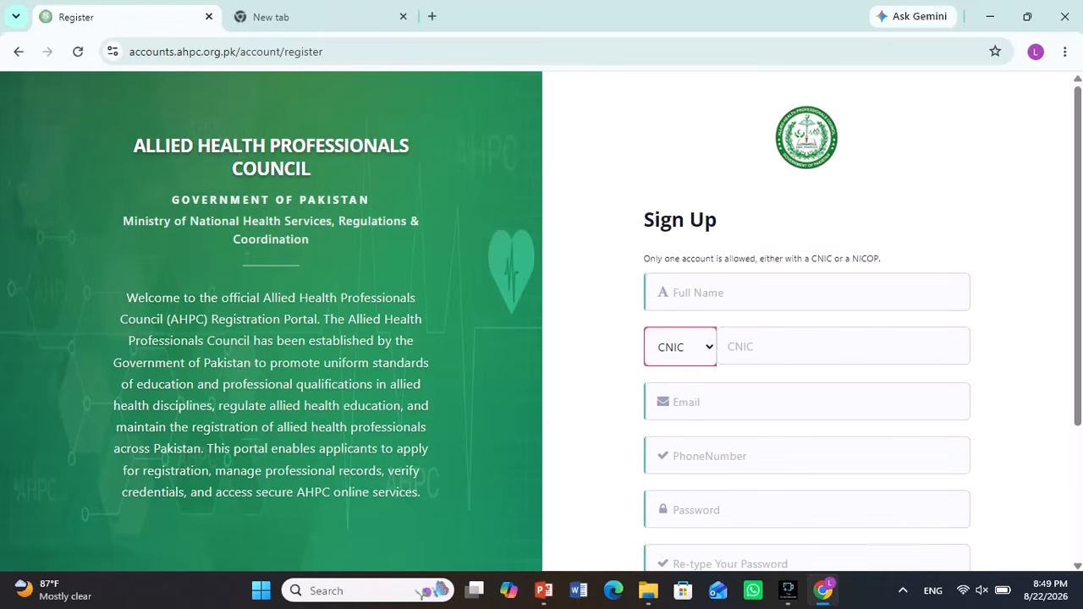
{"action": "scroll", "coordinate": [834, 472], "scroll_direction": "down", "scroll_amount": 1}
{"action": "scroll", "coordinate": [806, 339], "scroll_direction": "down", "scroll_amount": 2}
{"action": "scroll", "coordinate": [806, 339], "scroll_direction": "up", "scroll_amount": 2}
{"action": "scroll", "coordinate": [806, 339], "scroll_direction": "down", "scroll_amount": 2}
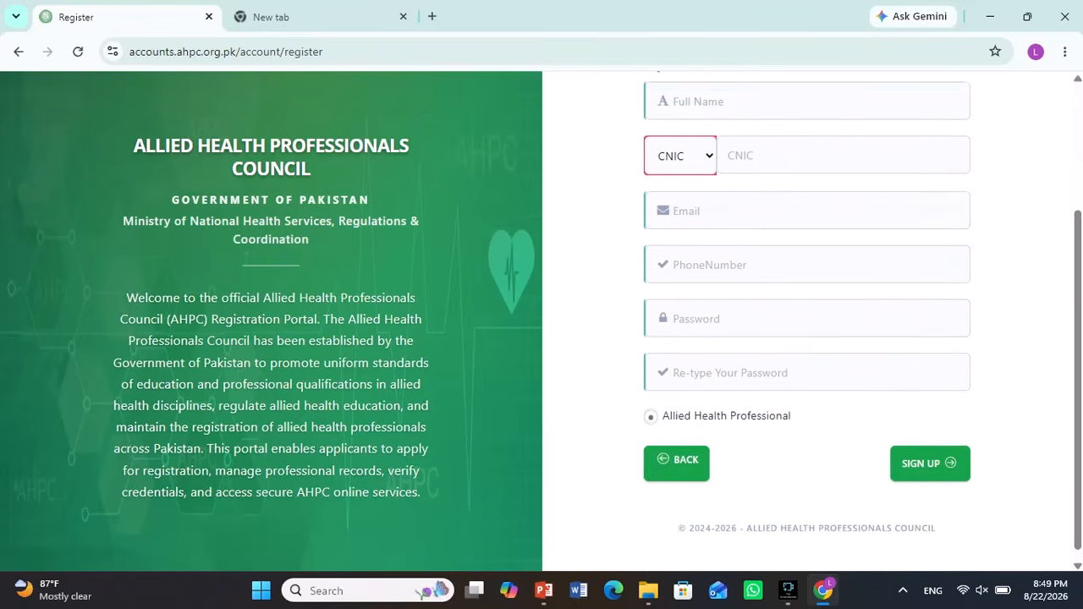
{"action": "scroll", "coordinate": [806, 338], "scroll_direction": "up", "scroll_amount": 2}
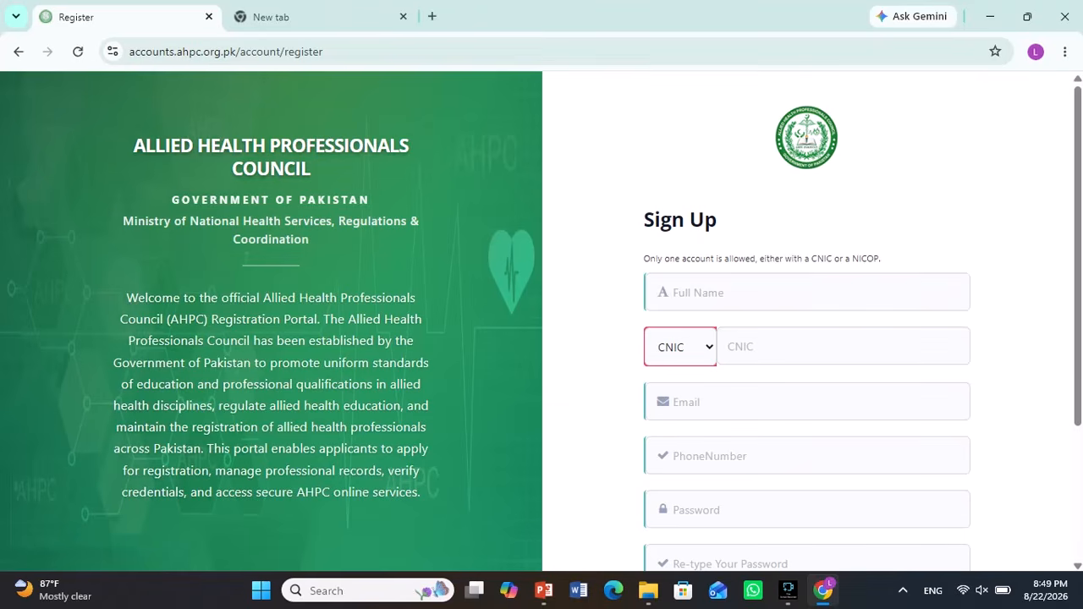
{"action": "left_click", "coordinate": [807, 292]}
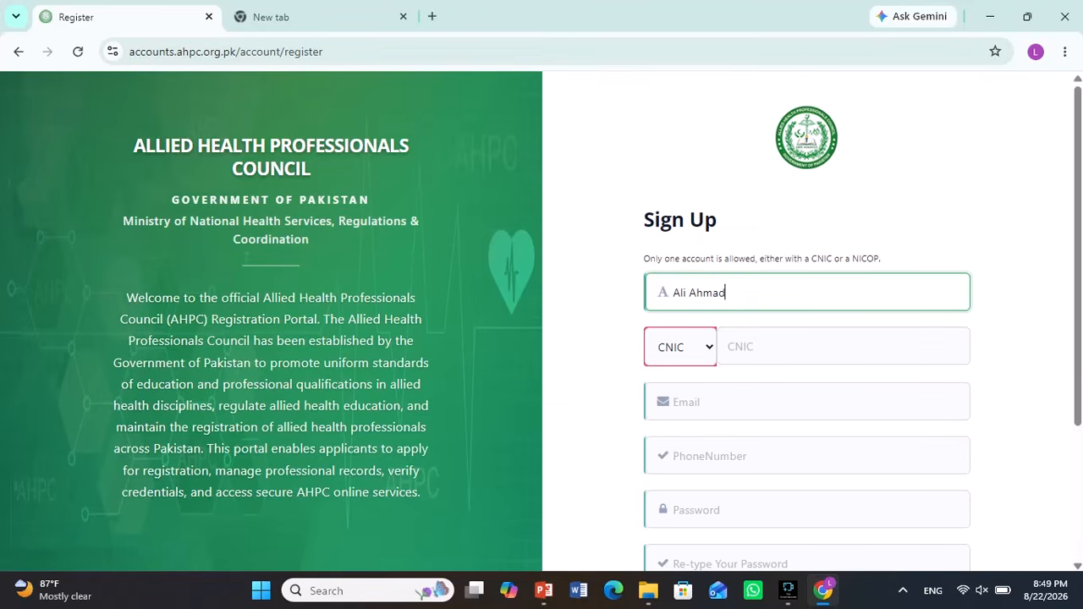
- Keep CNIC as the identity document type and move to the password field
{"action": "left_click", "coordinate": [680, 347]}
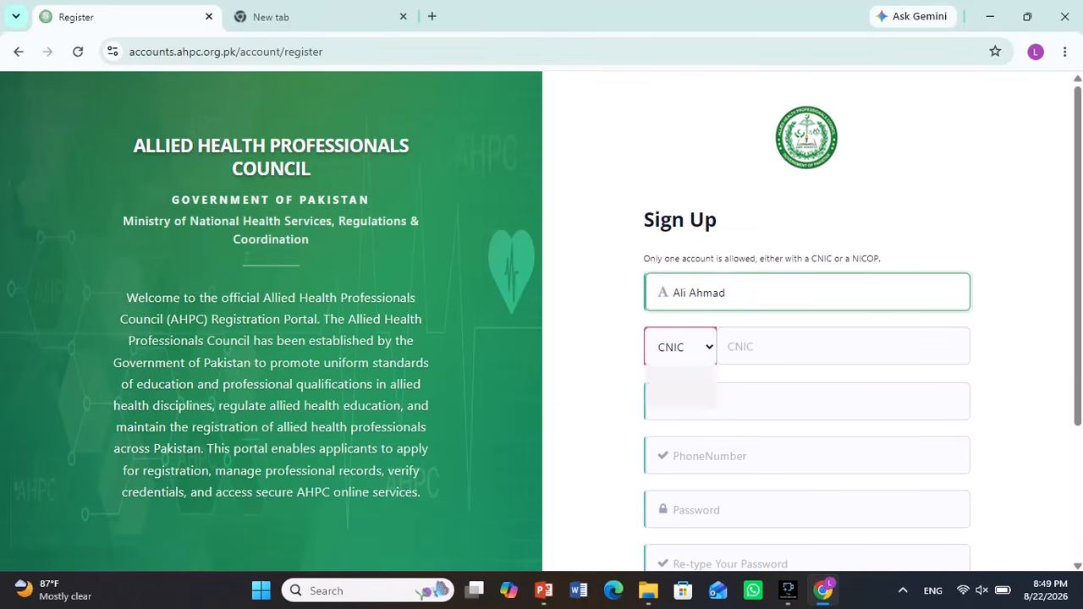
{"action": "left_click", "coordinate": [680, 377]}
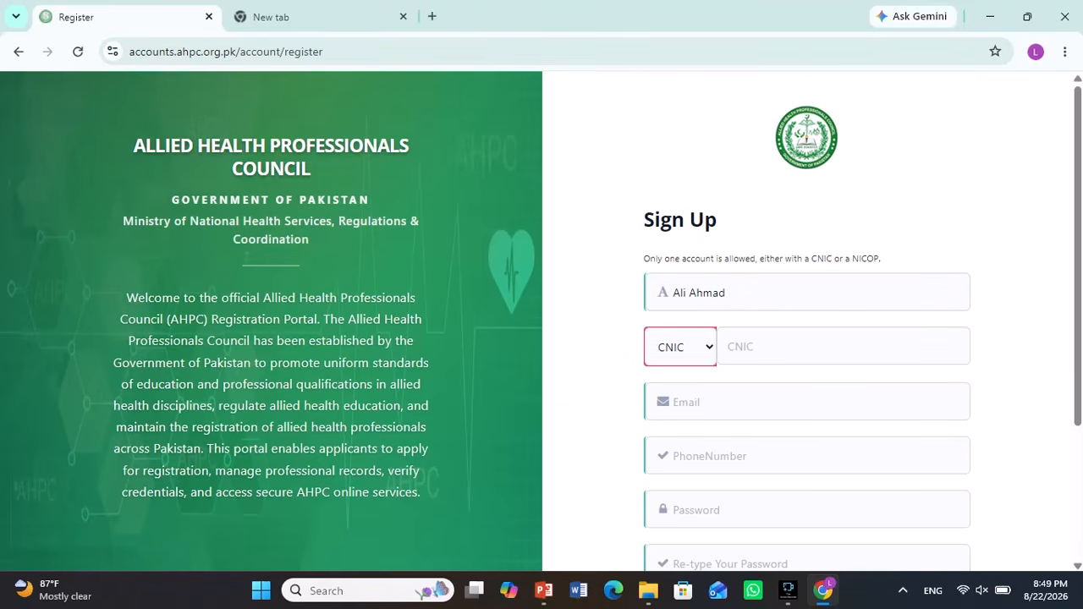
{"action": "scroll", "coordinate": [806, 321], "scroll_direction": "down", "scroll_amount": 1}
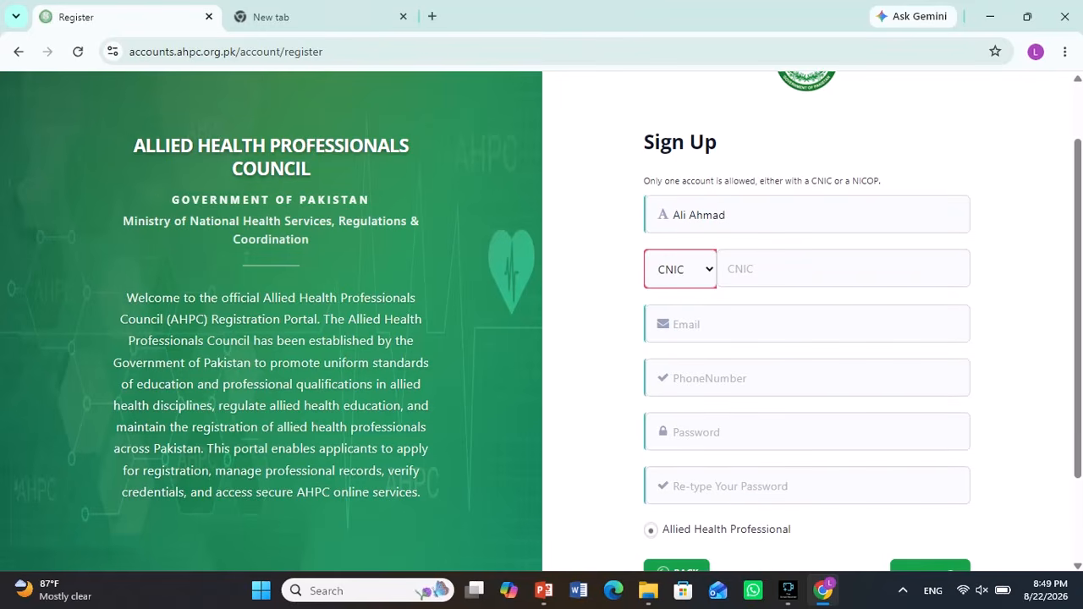
{"action": "scroll", "coordinate": [806, 365], "scroll_direction": "down", "scroll_amount": 1}
{"action": "left_click", "coordinate": [806, 365]}
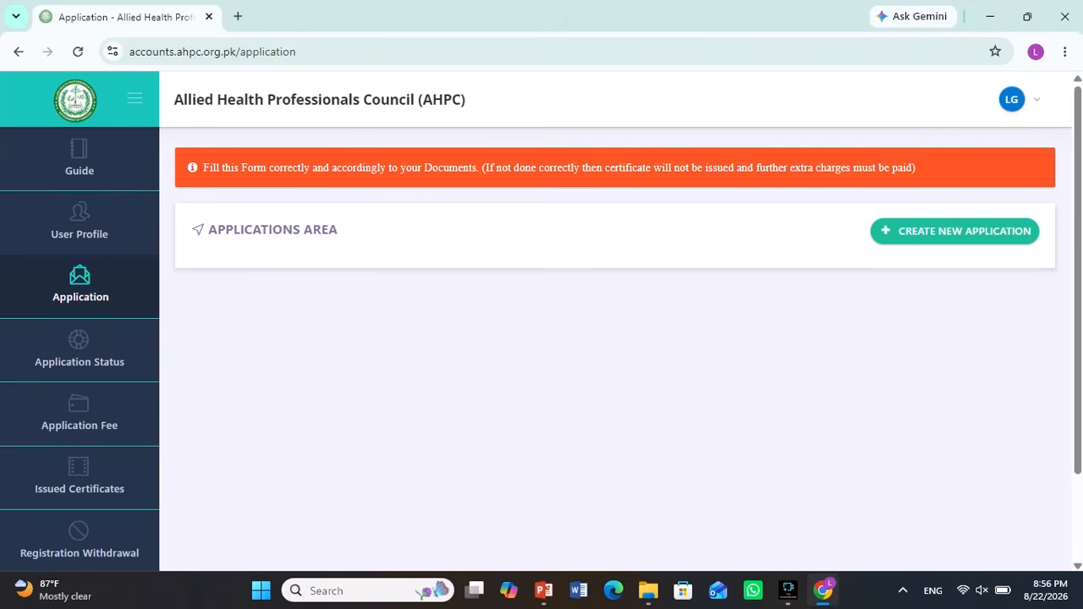
- Start a new application, open the Application Type list and read the guide page
{"action": "left_click", "coordinate": [954, 231]}
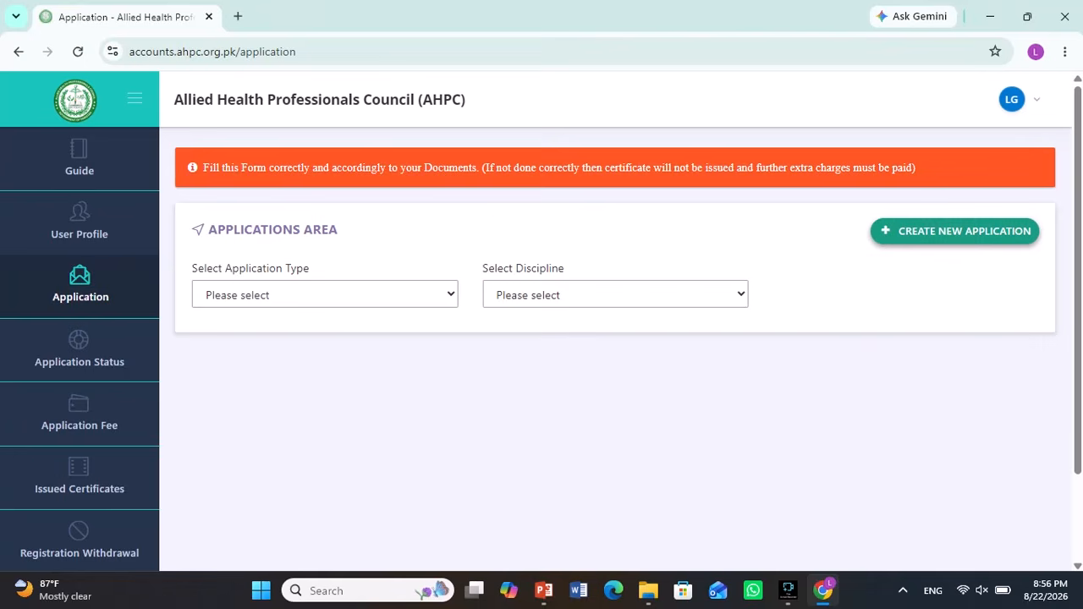
{"action": "left_click", "coordinate": [324, 294]}
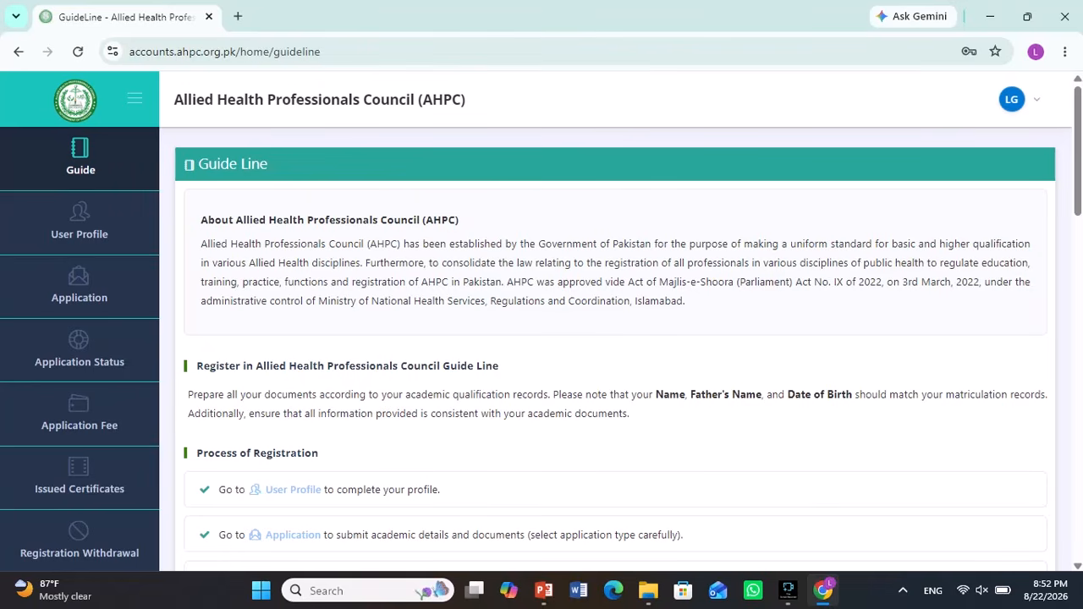
{"action": "scroll", "coordinate": [609, 350], "scroll_direction": "down", "scroll_amount": 1}
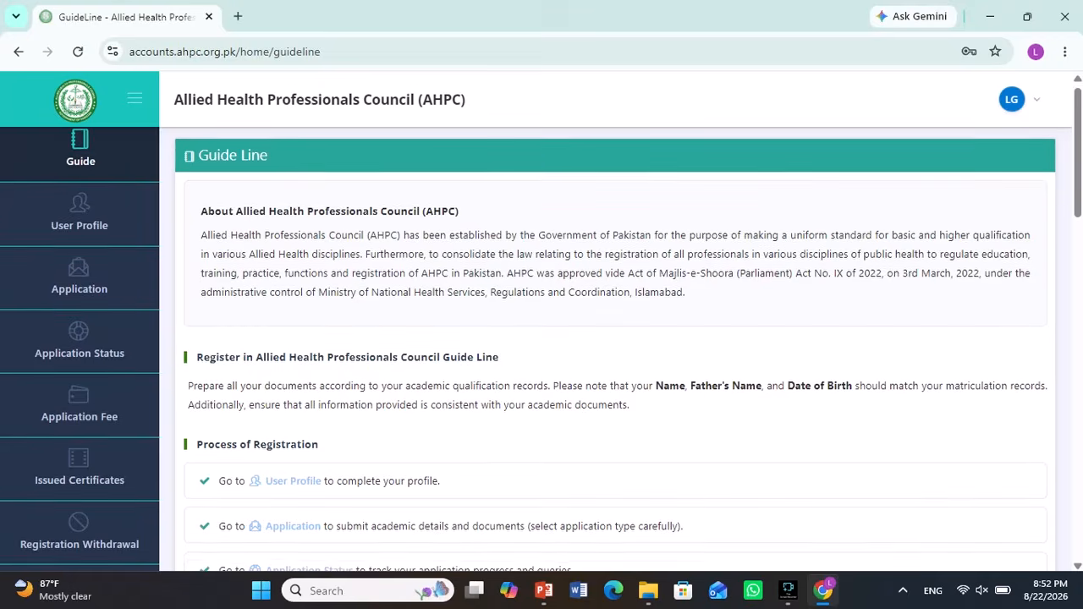
{"action": "scroll", "coordinate": [609, 351], "scroll_direction": "down", "scroll_amount": 2}
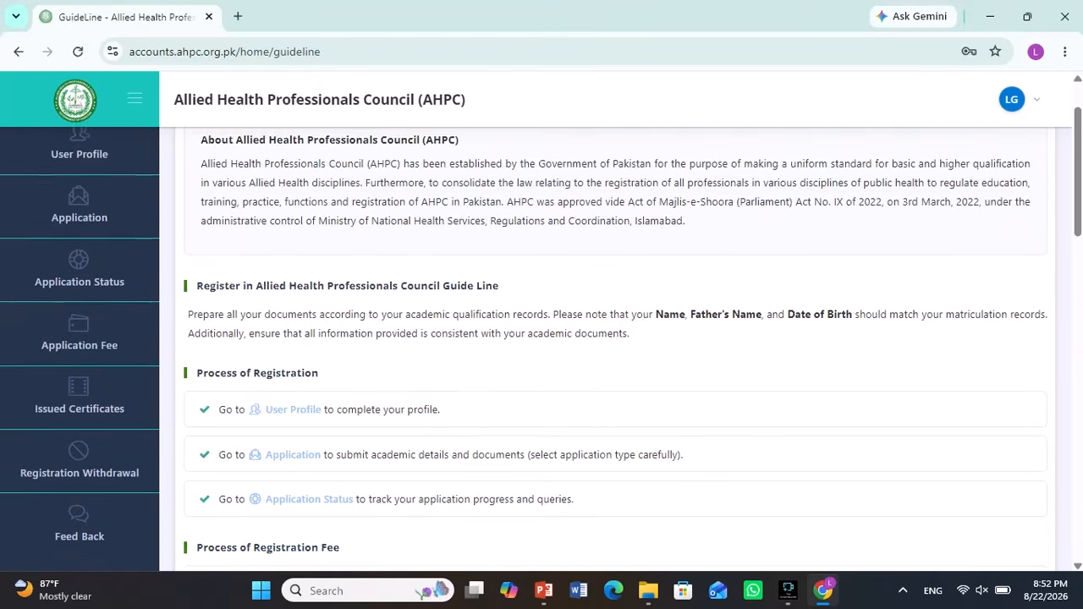
{"action": "scroll", "coordinate": [609, 350], "scroll_direction": "down", "scroll_amount": 1}
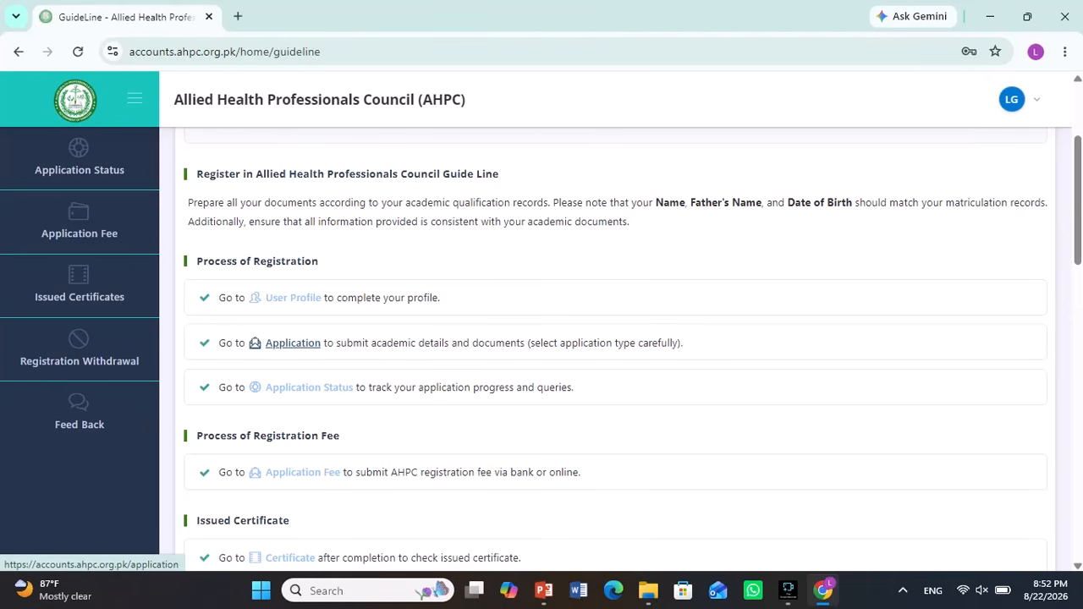
{"action": "scroll", "coordinate": [293, 343], "scroll_direction": "down", "scroll_amount": 1}
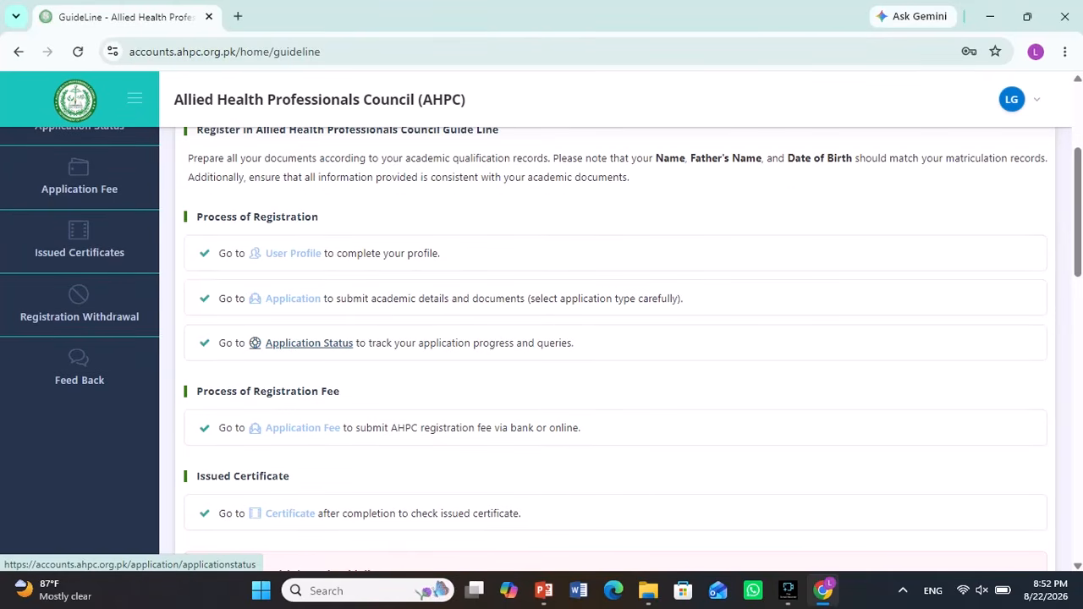
- Go to Application, return to the registration guidelines, read them, then open User Profile
{"action": "left_click", "coordinate": [303, 428]}
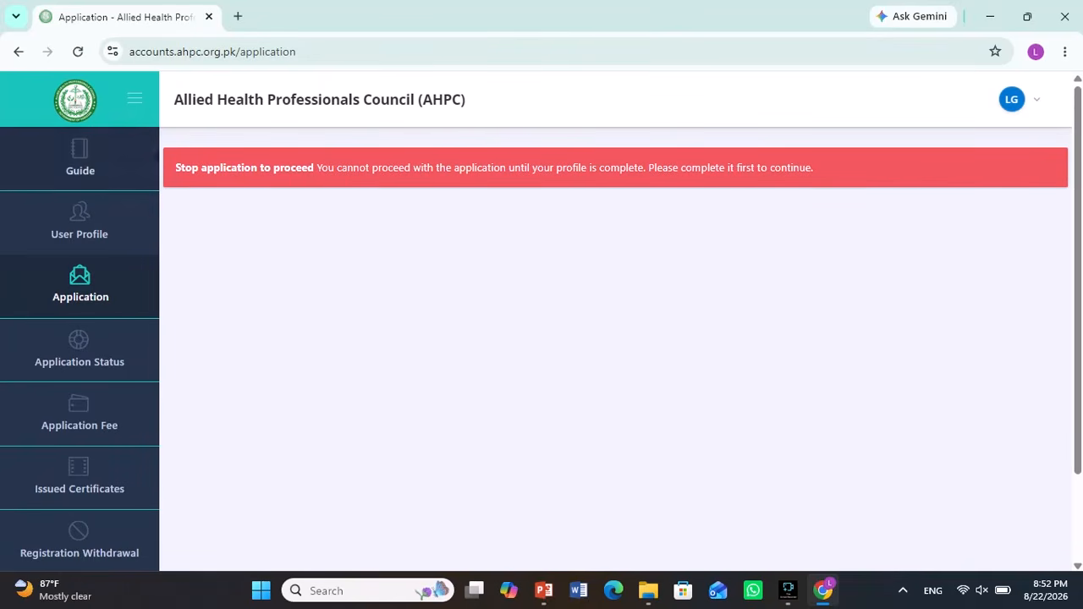
{"action": "left_click", "coordinate": [79, 159]}
{"action": "scroll", "coordinate": [303, 399], "scroll_direction": "down", "scroll_amount": 3}
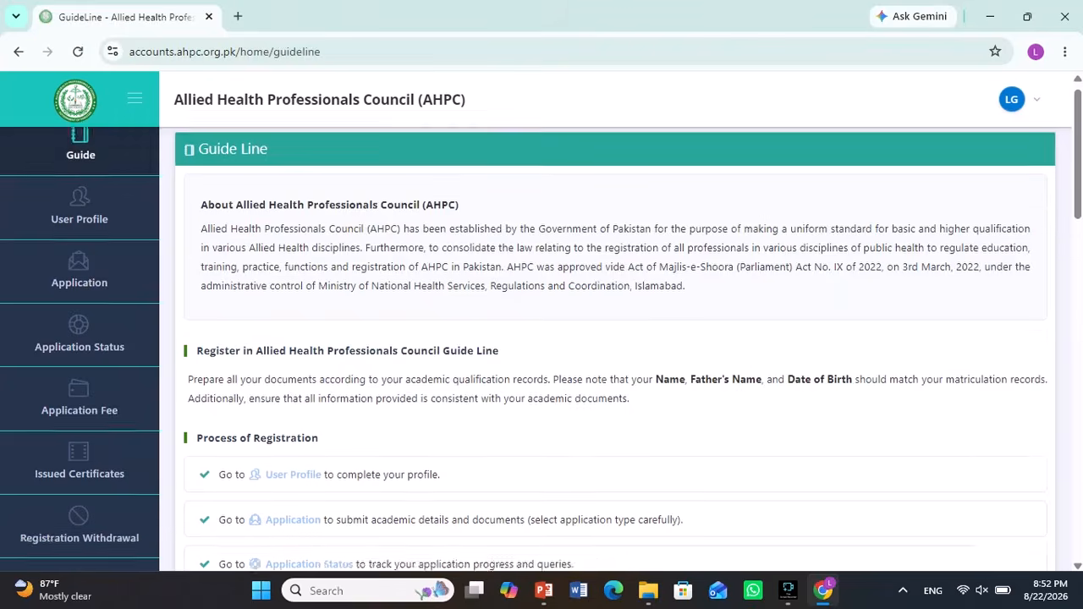
{"action": "scroll", "coordinate": [541, 350], "scroll_direction": "down", "scroll_amount": 1}
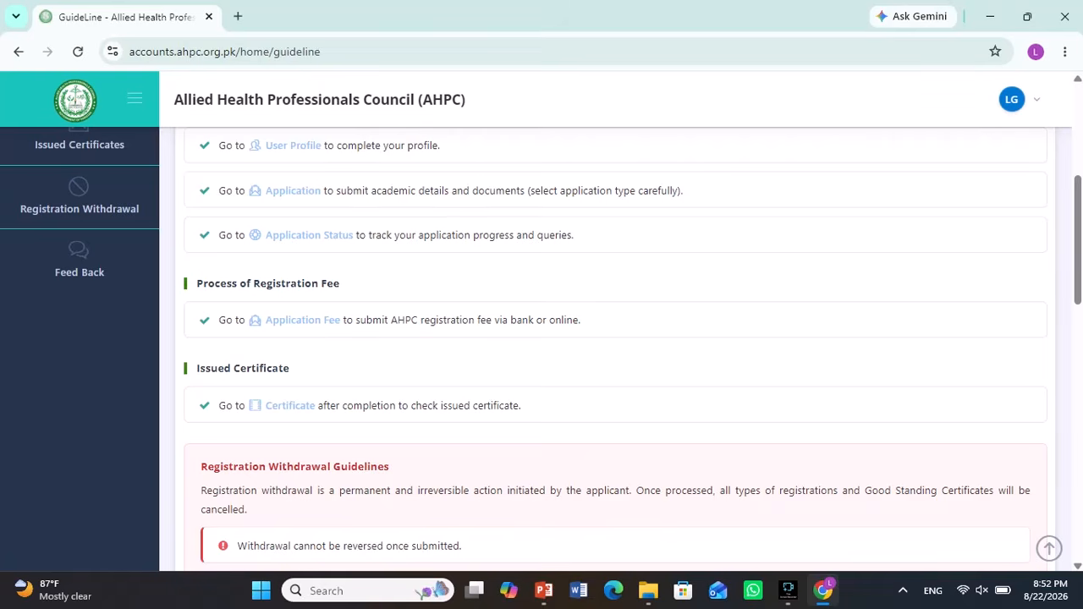
{"action": "scroll", "coordinate": [615, 347], "scroll_direction": "down", "scroll_amount": 1}
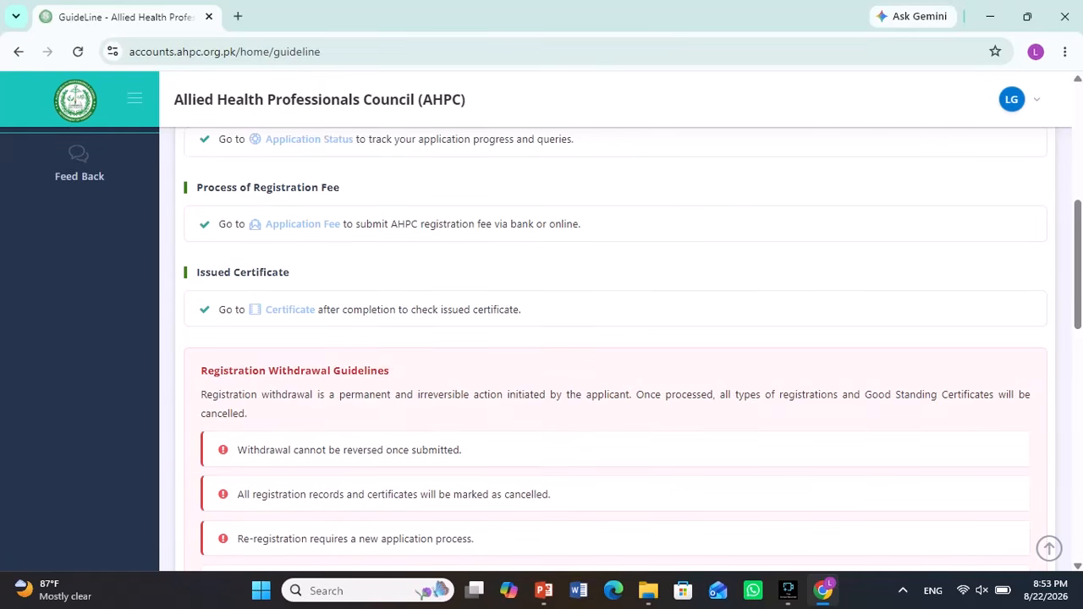
{"action": "scroll", "coordinate": [615, 347], "scroll_direction": "down", "scroll_amount": 1}
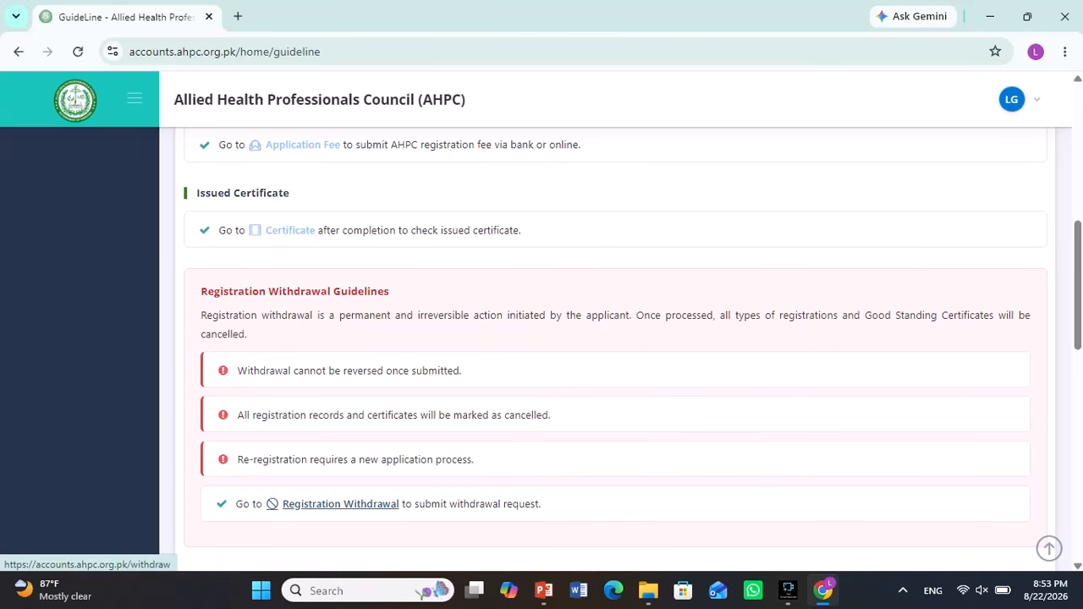
{"action": "scroll", "coordinate": [338, 503], "scroll_direction": "up", "scroll_amount": 2}
{"action": "scroll", "coordinate": [292, 275], "scroll_direction": "up", "scroll_amount": 2}
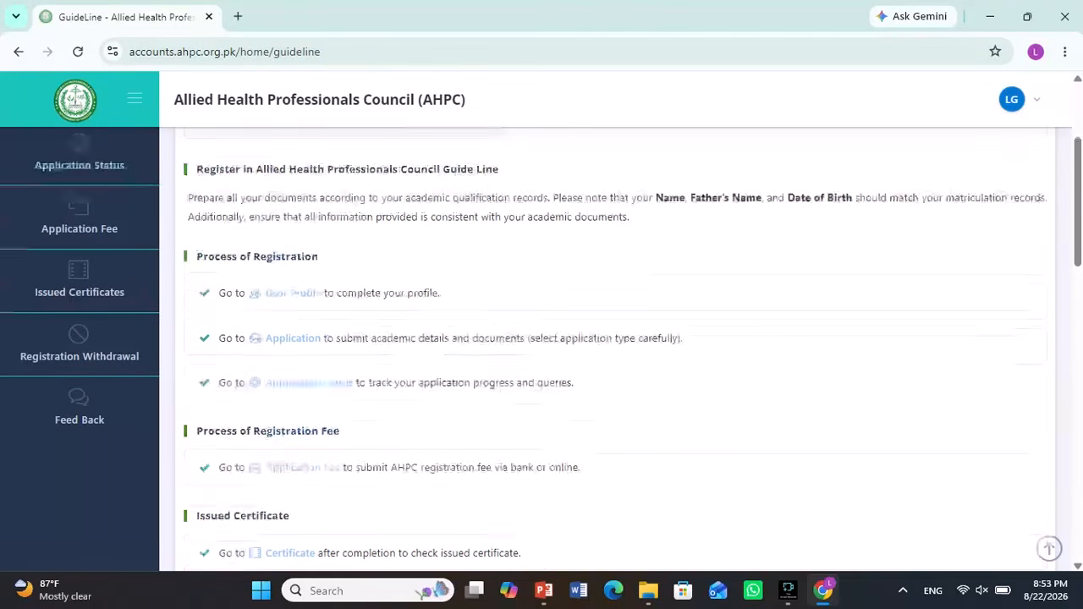
{"action": "scroll", "coordinate": [292, 275], "scroll_direction": "down", "scroll_amount": 1}
{"action": "scroll", "coordinate": [616, 349], "scroll_direction": "down", "scroll_amount": 2}
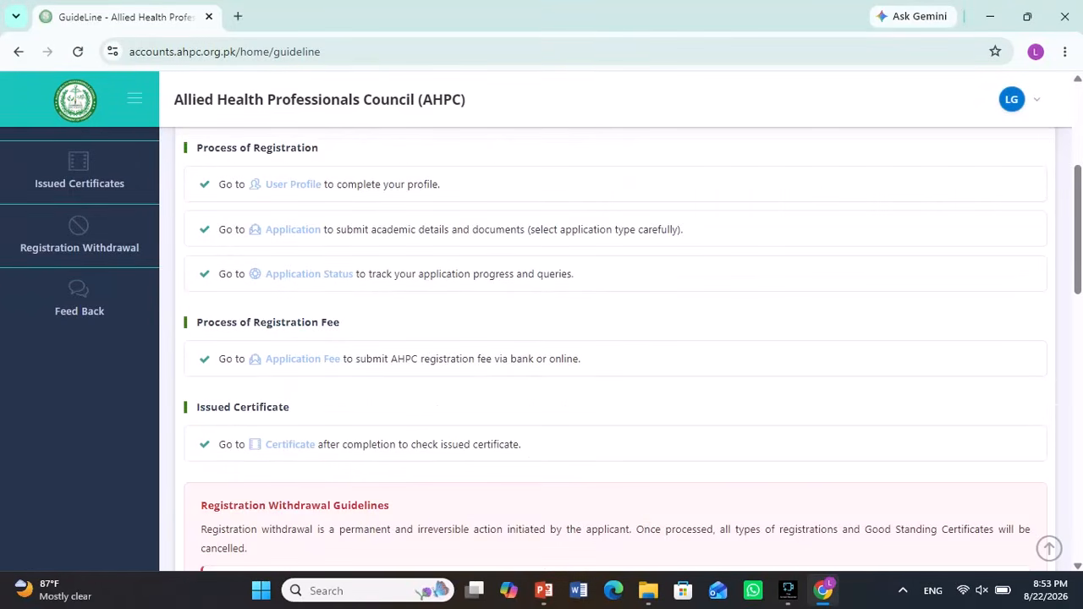
{"action": "scroll", "coordinate": [616, 348], "scroll_direction": "up", "scroll_amount": 2}
{"action": "scroll", "coordinate": [616, 349], "scroll_direction": "up", "scroll_amount": 1}
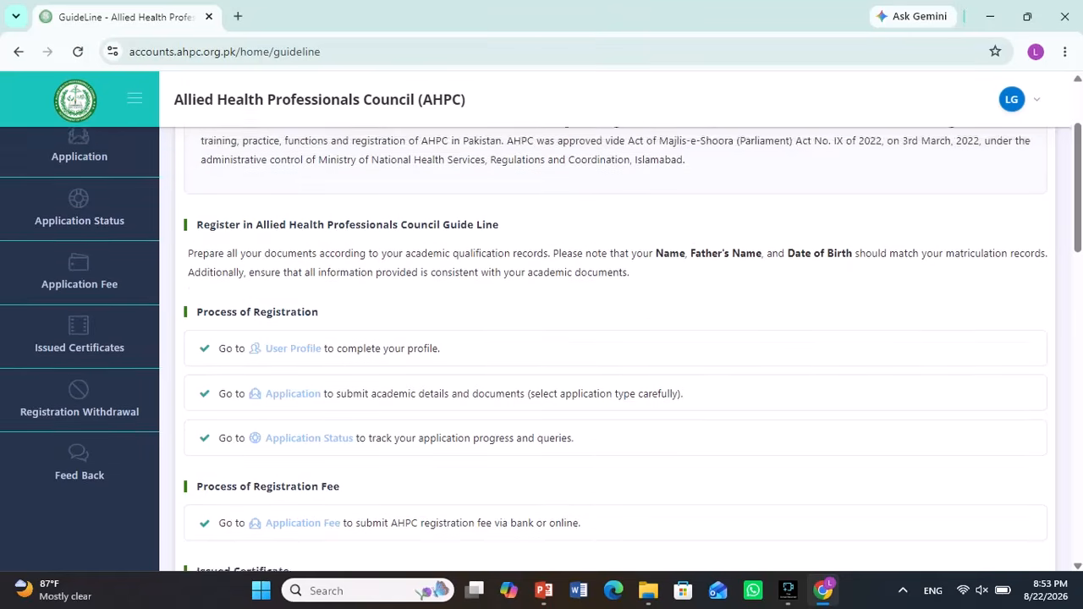
{"action": "scroll", "coordinate": [616, 348], "scroll_direction": "down", "scroll_amount": 4}
{"action": "scroll", "coordinate": [616, 348], "scroll_direction": "up", "scroll_amount": 3}
{"action": "scroll", "coordinate": [616, 349], "scroll_direction": "up", "scroll_amount": 3}
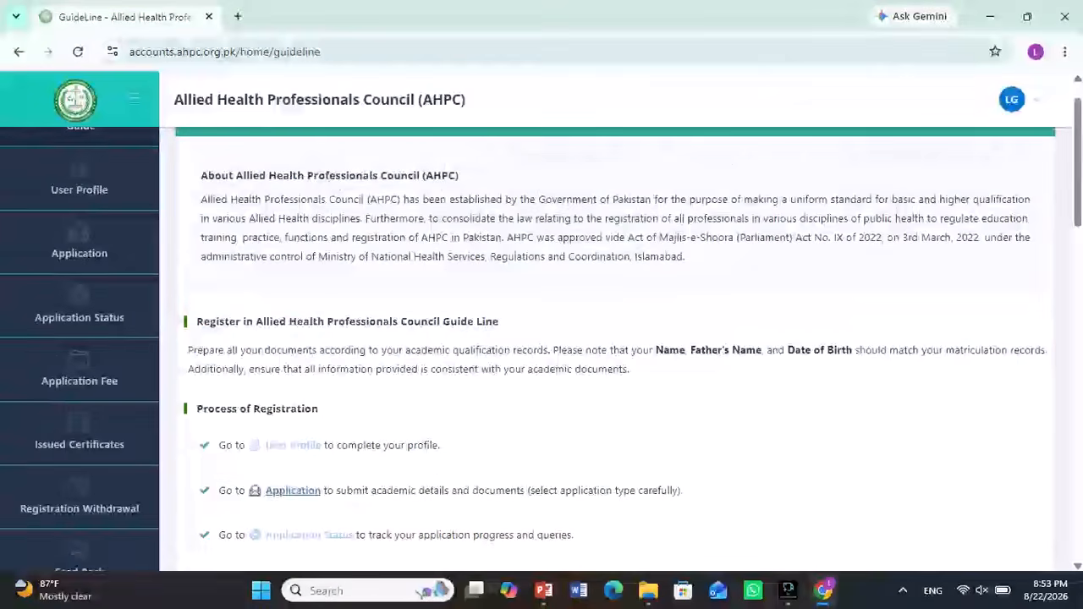
{"action": "scroll", "coordinate": [80, 262], "scroll_direction": "up", "scroll_amount": 1}
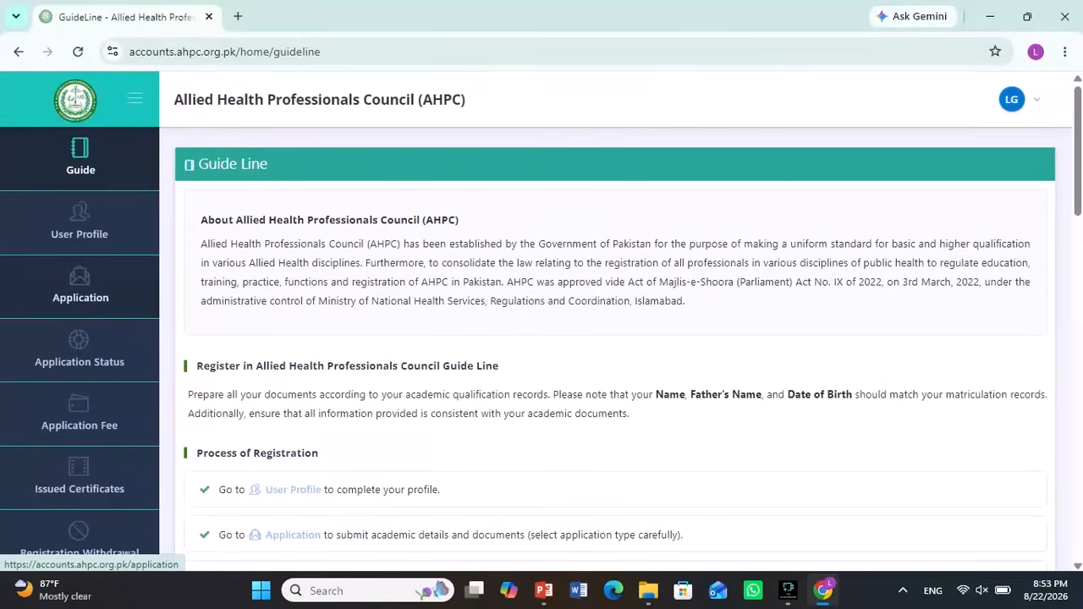
{"action": "left_click", "coordinate": [80, 234]}
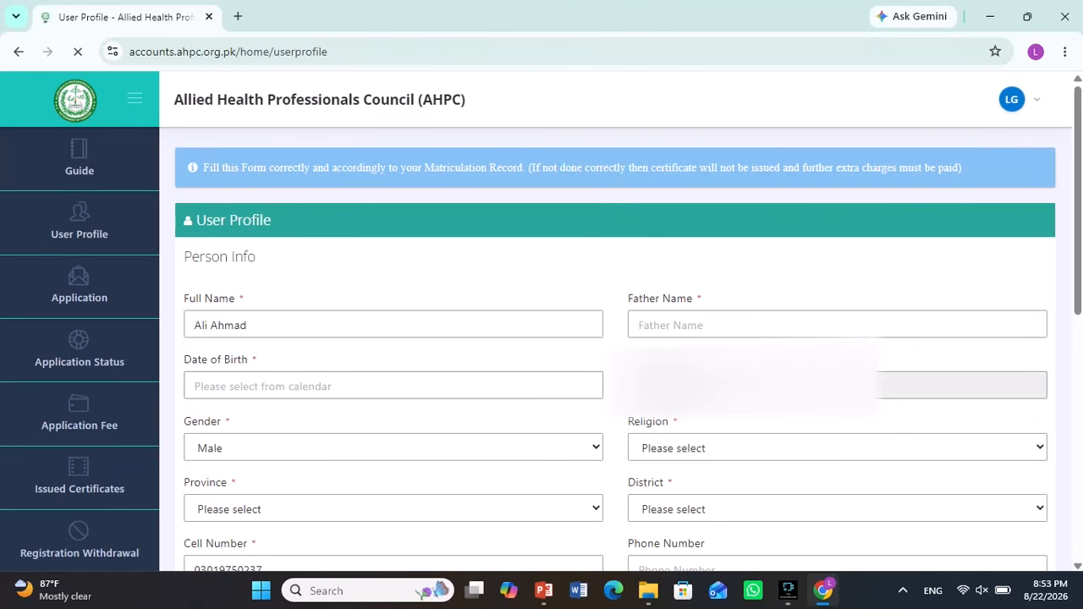
- Set the profile's religion to Muslim and province to Punjab
{"action": "left_click", "coordinate": [838, 448]}
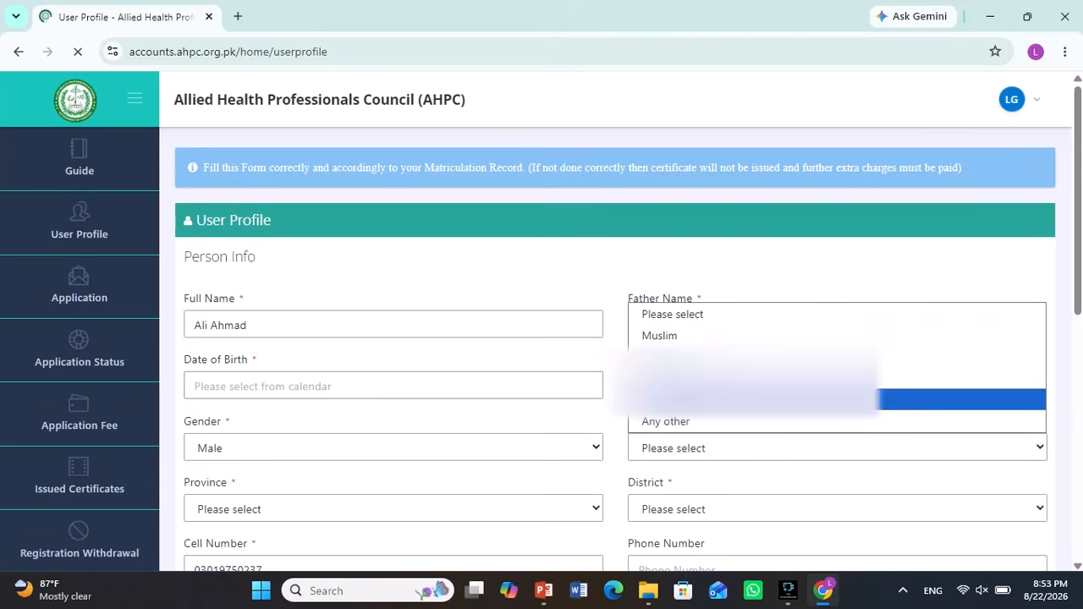
{"action": "key", "text": "Up"}
{"action": "key", "text": "Up"}
{"action": "key", "text": "Up"}
{"action": "key", "text": "Return"}
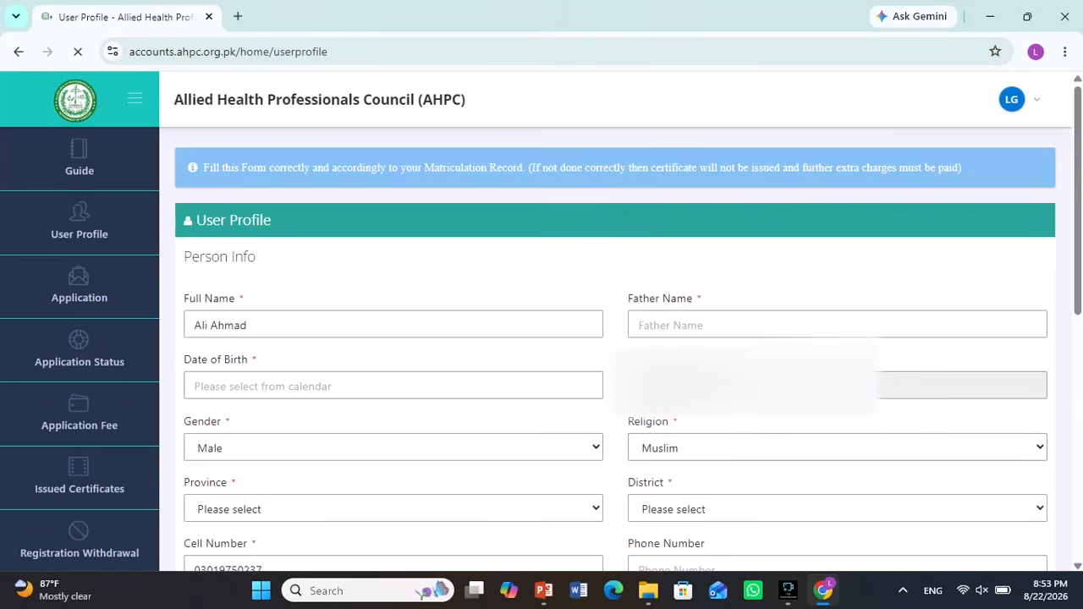
{"action": "left_click", "coordinate": [394, 508]}
{"action": "left_click", "coordinate": [394, 354]}
- Choose Sialkot as the district
{"action": "left_click", "coordinate": [838, 509]}
{"action": "key", "text": "s"}
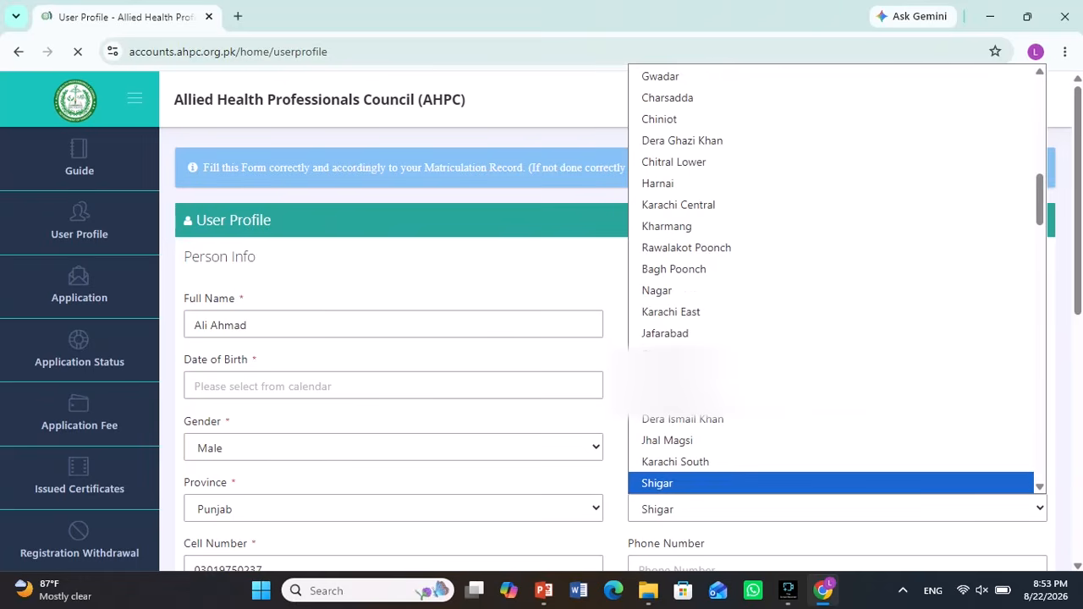
{"action": "key", "text": "s"}
{"action": "key", "text": "s"}
{"action": "key", "text": "s"}
{"action": "key", "text": "s"}
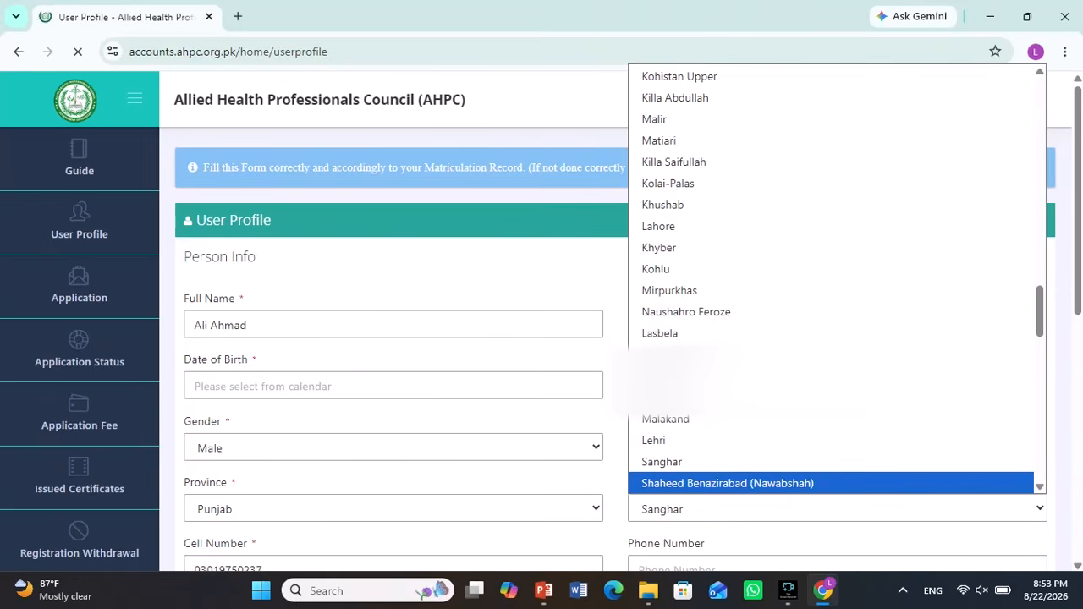
{"action": "key", "text": "s"}
{"action": "key", "text": "s"}
{"action": "key", "text": "s"}
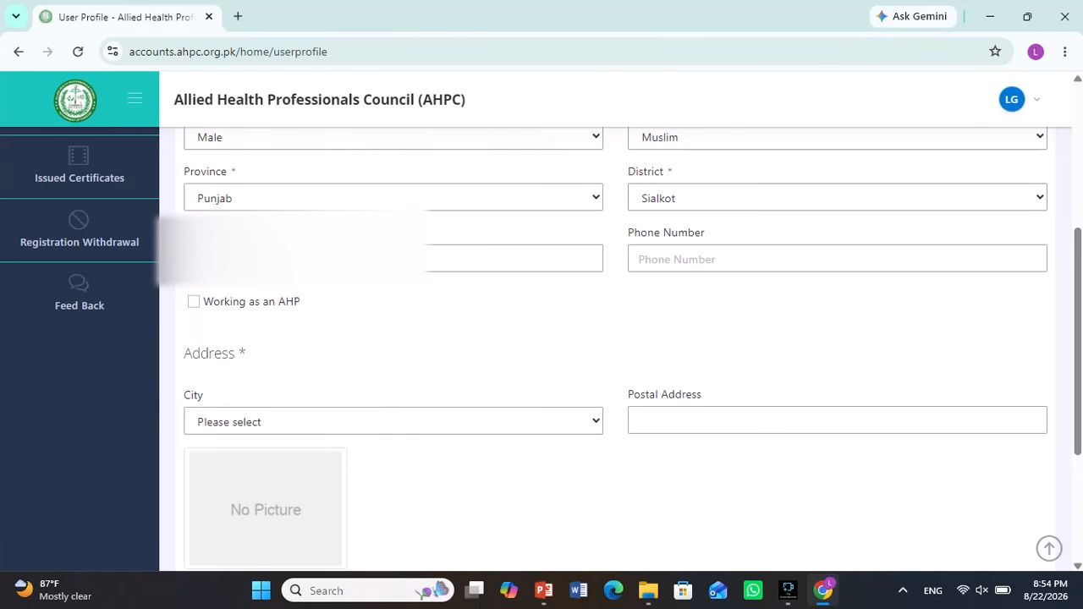
- Tick 'Working as an AHP' and set the address city to Sialkot
{"action": "left_click", "coordinate": [194, 301]}
{"action": "left_click", "coordinate": [393, 421]}
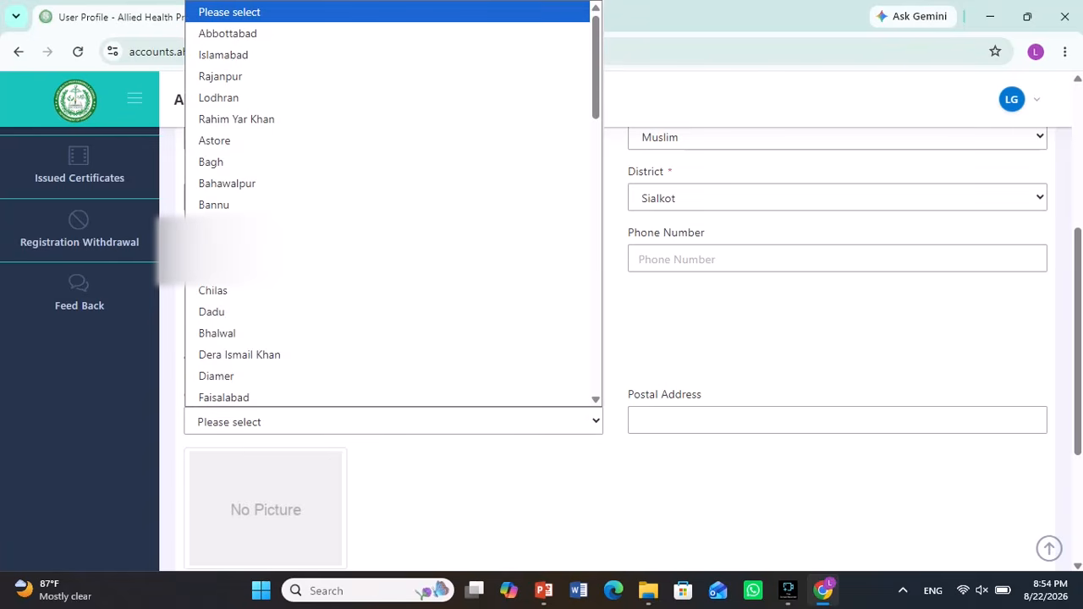
{"action": "key", "text": "s"}
{"action": "key", "text": "s"}
{"action": "key", "text": "s"}
{"action": "key", "text": "s"}
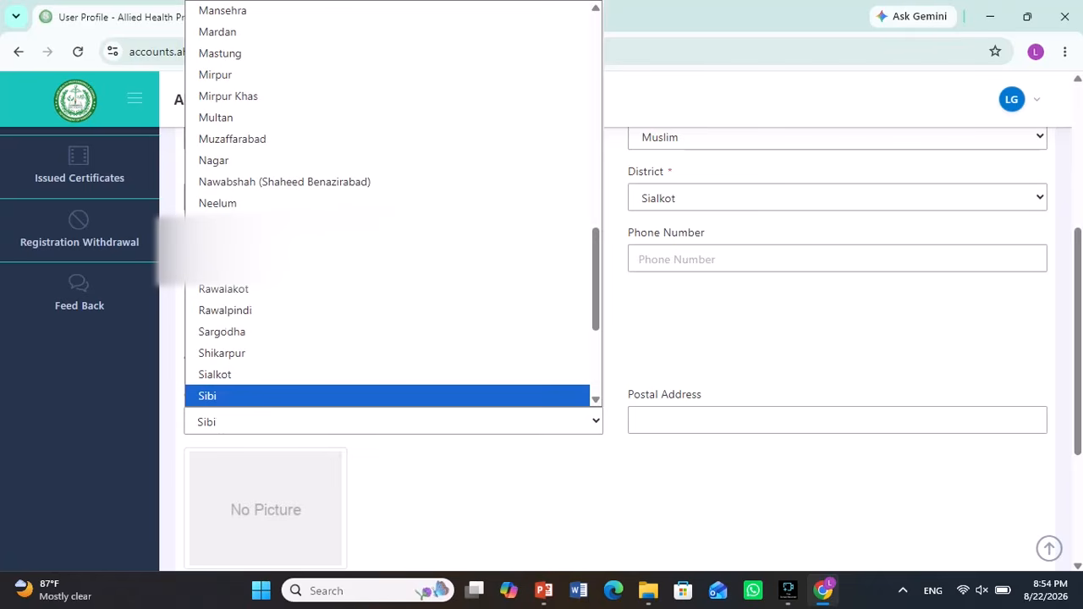
{"action": "key", "text": "Up"}
{"action": "key", "text": "Return"}
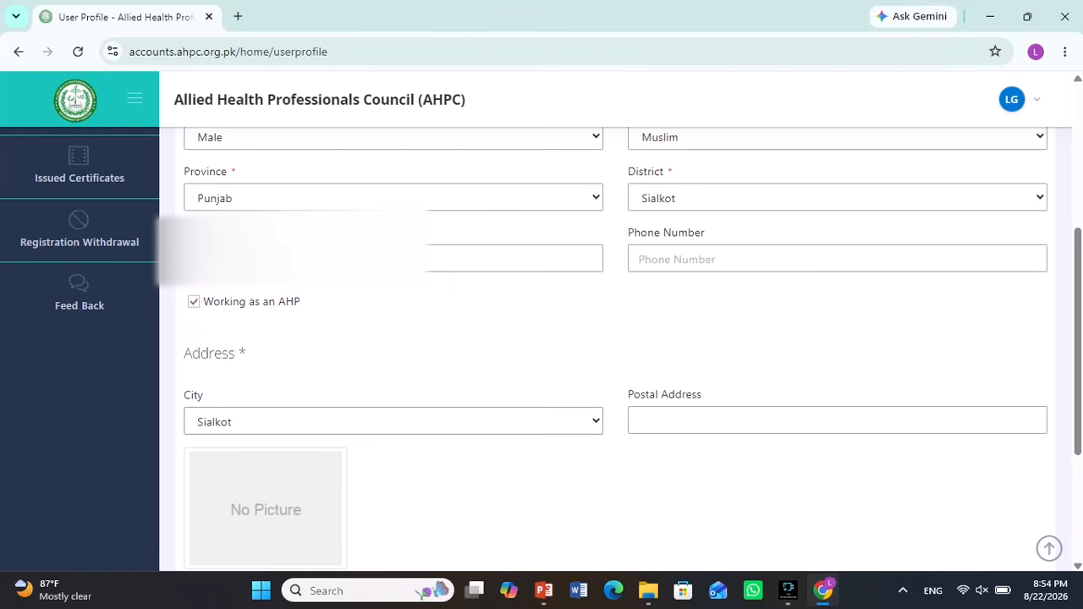
- Review the passport photo section and highlight the plain white background requirement
{"action": "scroll", "coordinate": [615, 349], "scroll_direction": "down", "scroll_amount": 2}
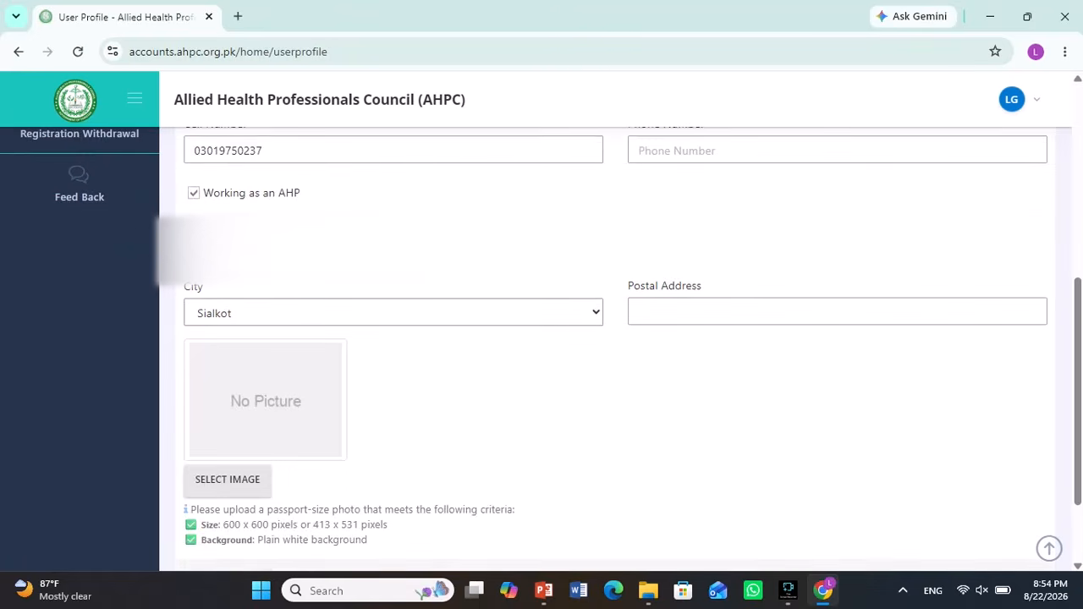
{"action": "scroll", "coordinate": [246, 377], "scroll_direction": "down", "scroll_amount": 2}
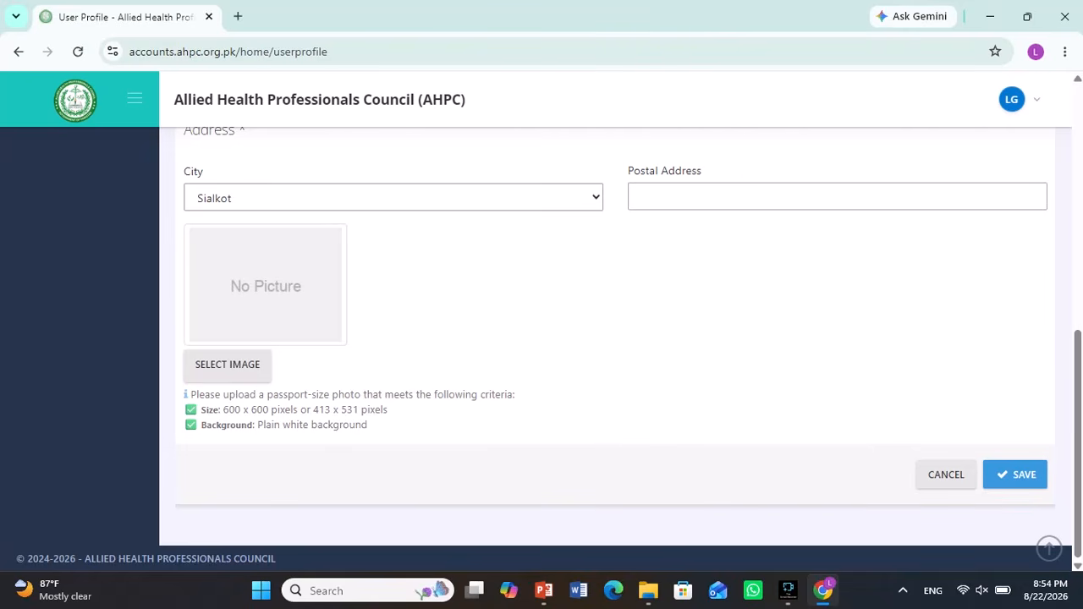
{"action": "left_click_drag", "start_coordinate": [283, 425], "coordinate": [368, 425]}
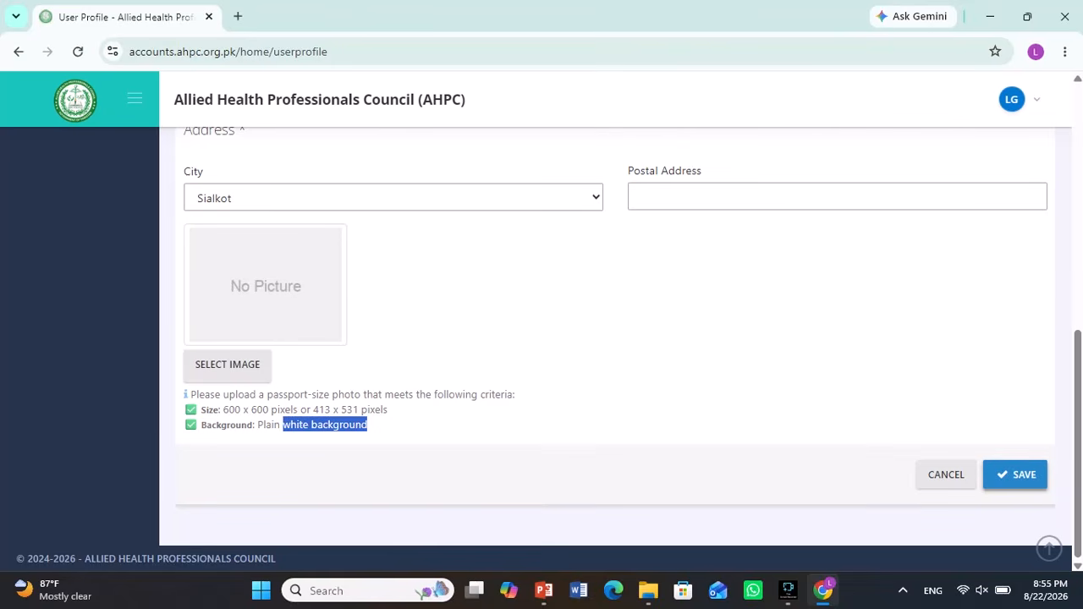
{"action": "scroll", "coordinate": [616, 338], "scroll_direction": "up", "scroll_amount": 6}
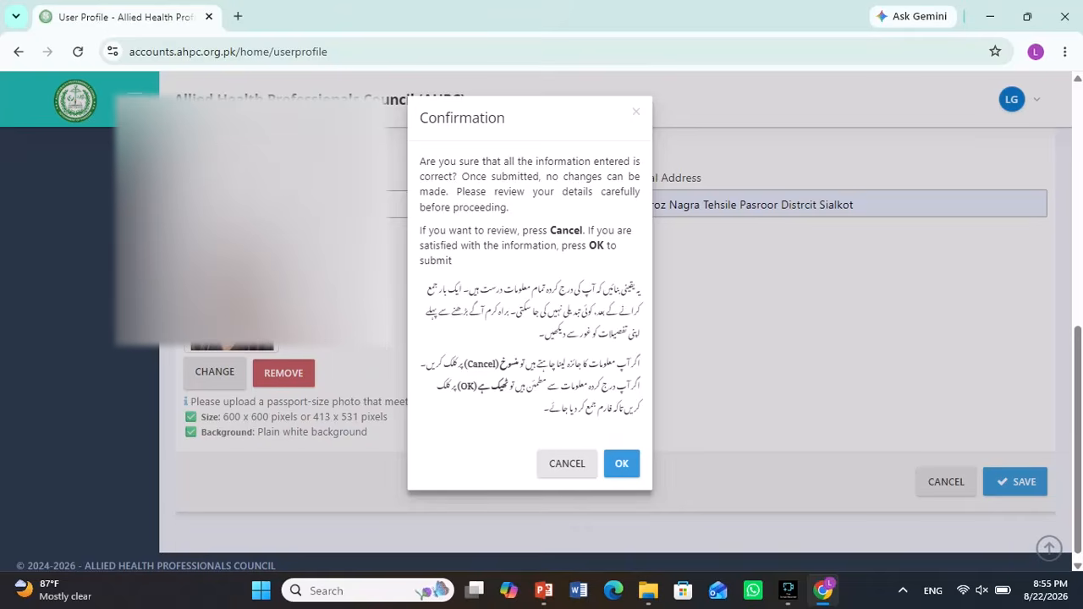
- Read the Confirmation dialog and confirm submitting the user profile with OK
{"action": "left_click_drag", "start_coordinate": [420, 161], "coordinate": [460, 245]}
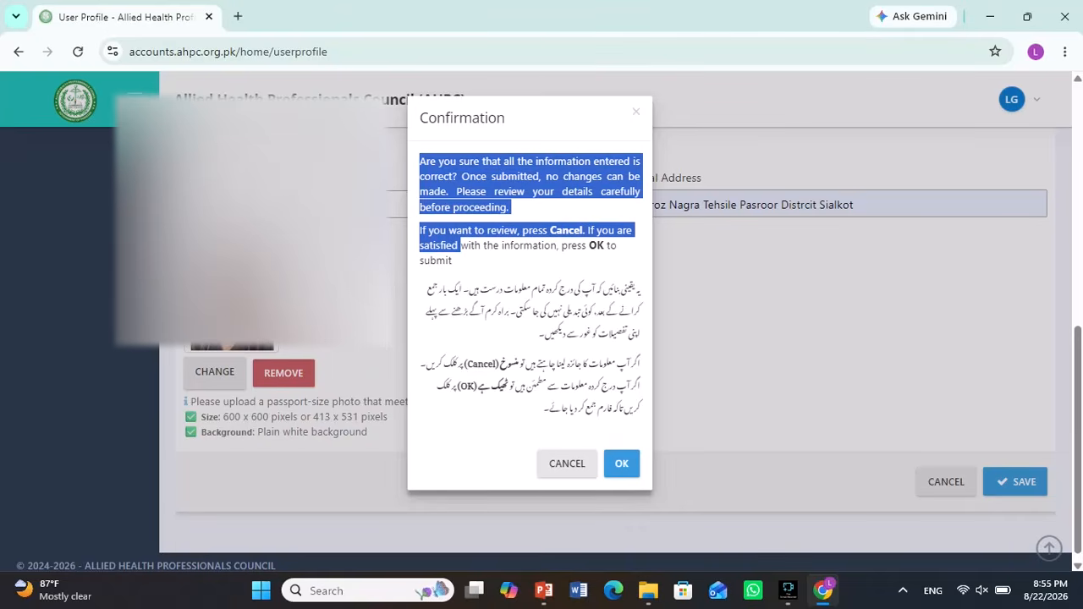
{"action": "left_click", "coordinate": [460, 246]}
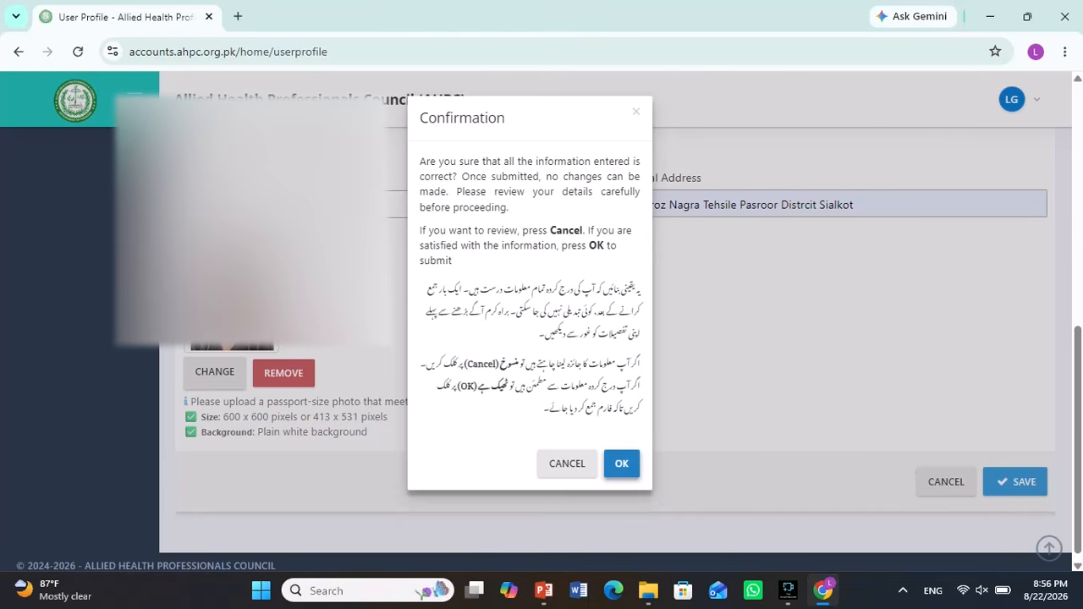
{"action": "left_click", "coordinate": [621, 463]}
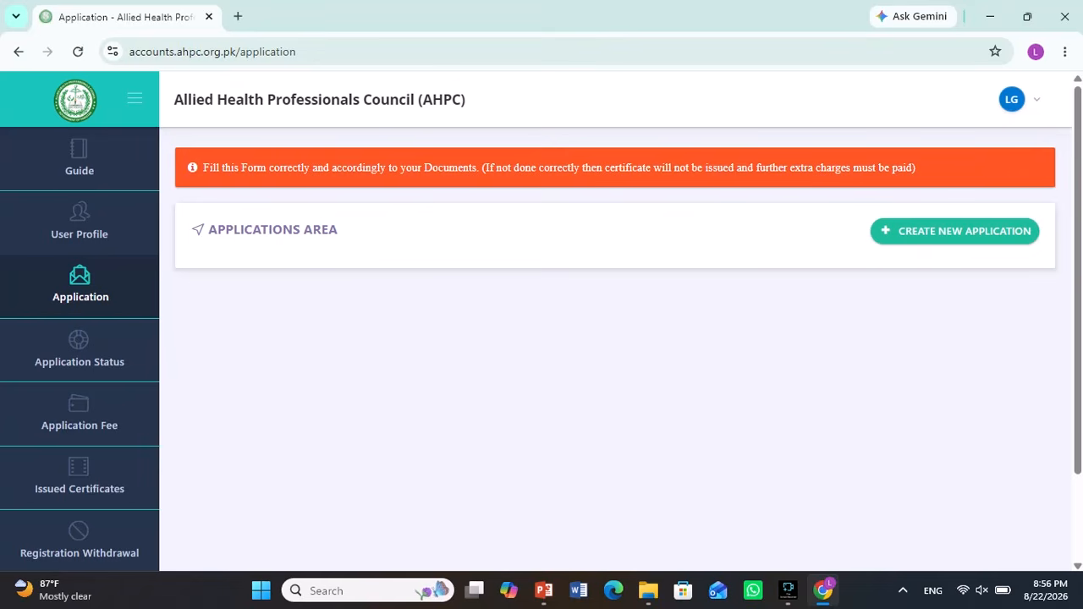
- Start a new application with type 'New Registration As BS'
{"action": "left_click", "coordinate": [954, 231]}
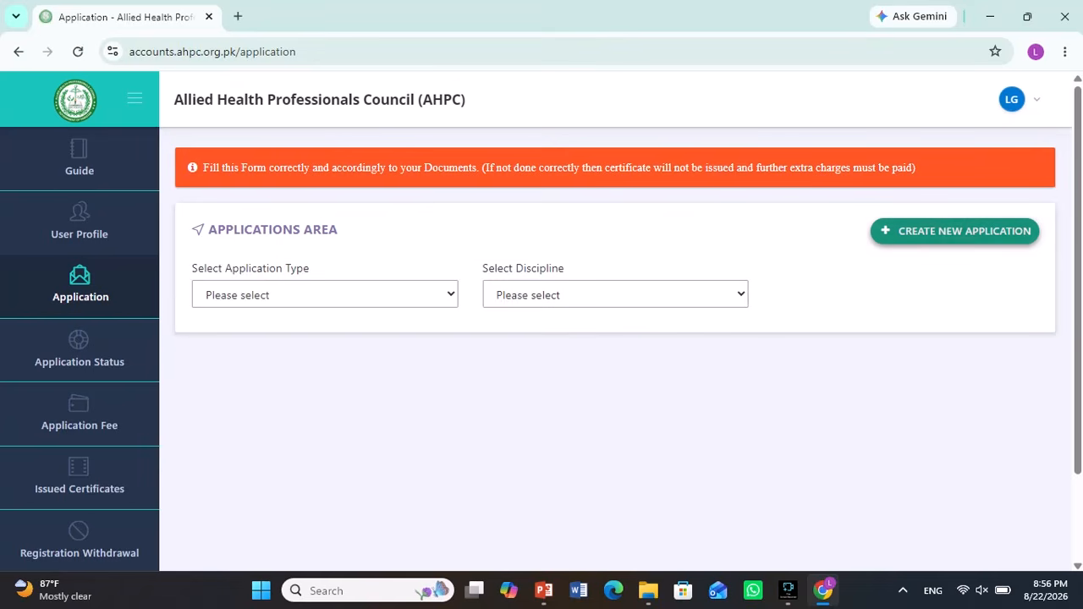
{"action": "left_click", "coordinate": [324, 294]}
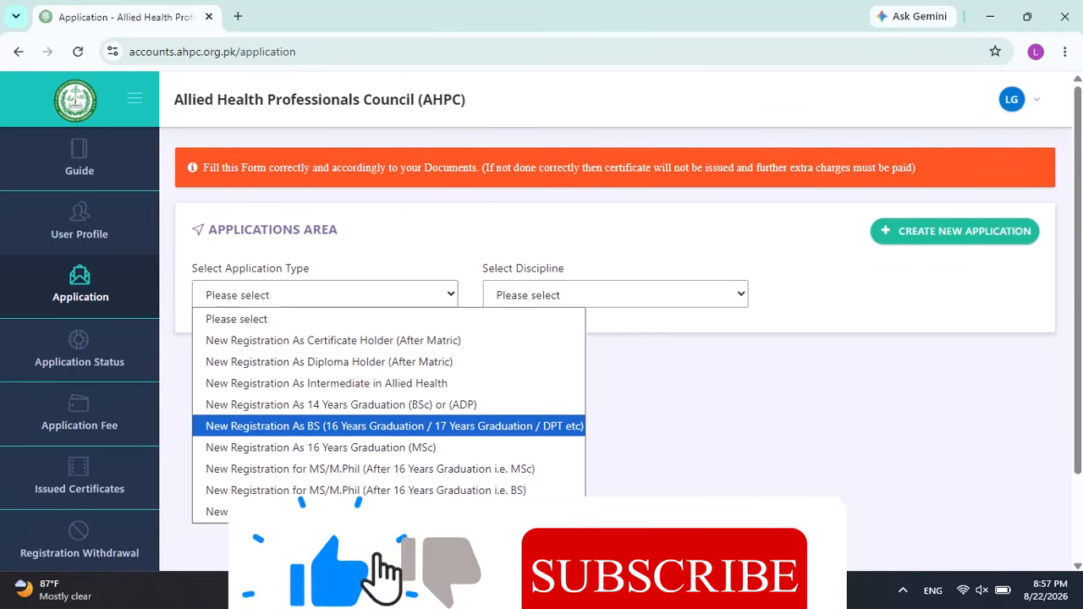
{"action": "key", "text": "Return"}
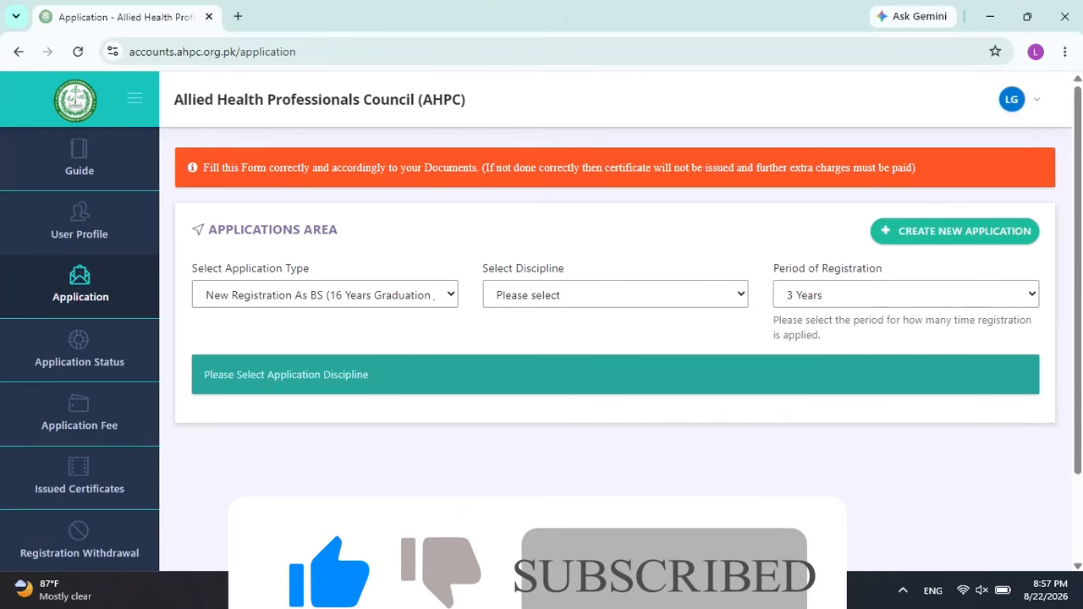
- Select Physiotherapy and Rehabilitation as the discipline
{"action": "left_click", "coordinate": [615, 294]}
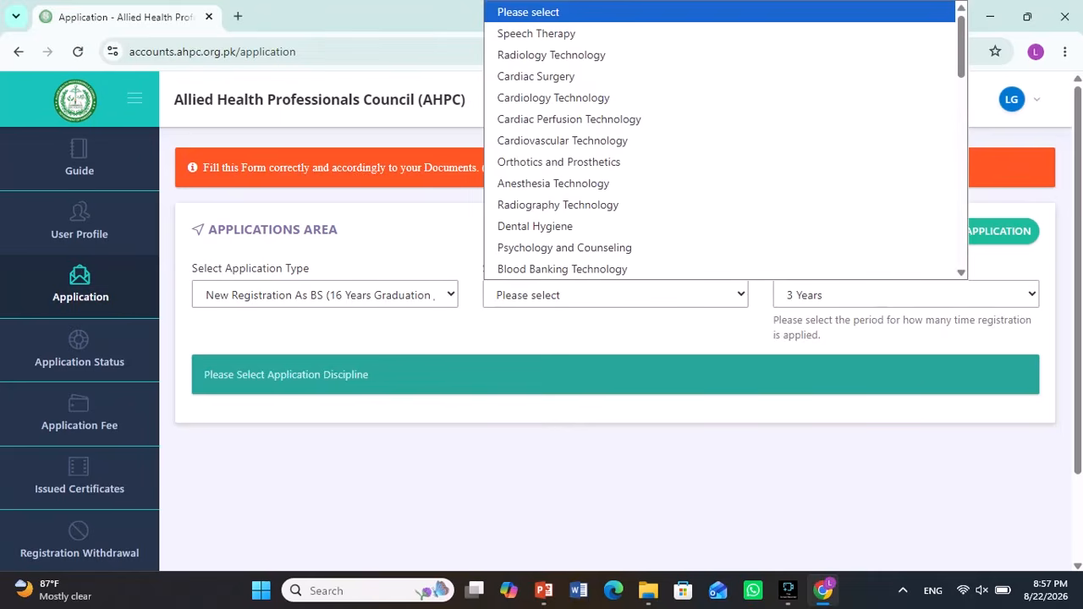
{"action": "scroll", "coordinate": [725, 140], "scroll_direction": "down", "scroll_amount": 3}
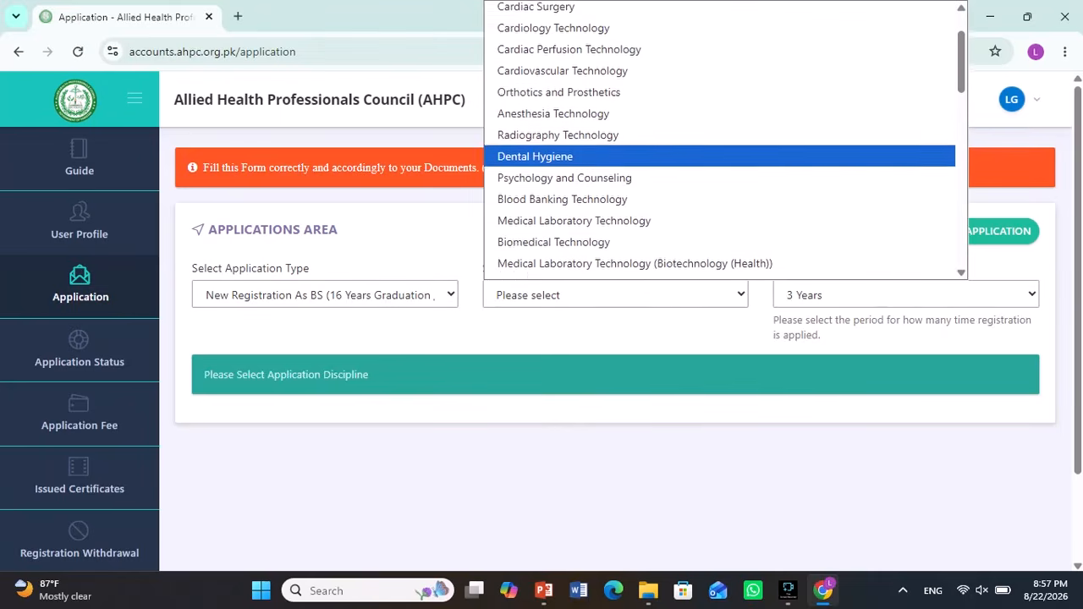
{"action": "scroll", "coordinate": [725, 140], "scroll_direction": "down", "scroll_amount": 6}
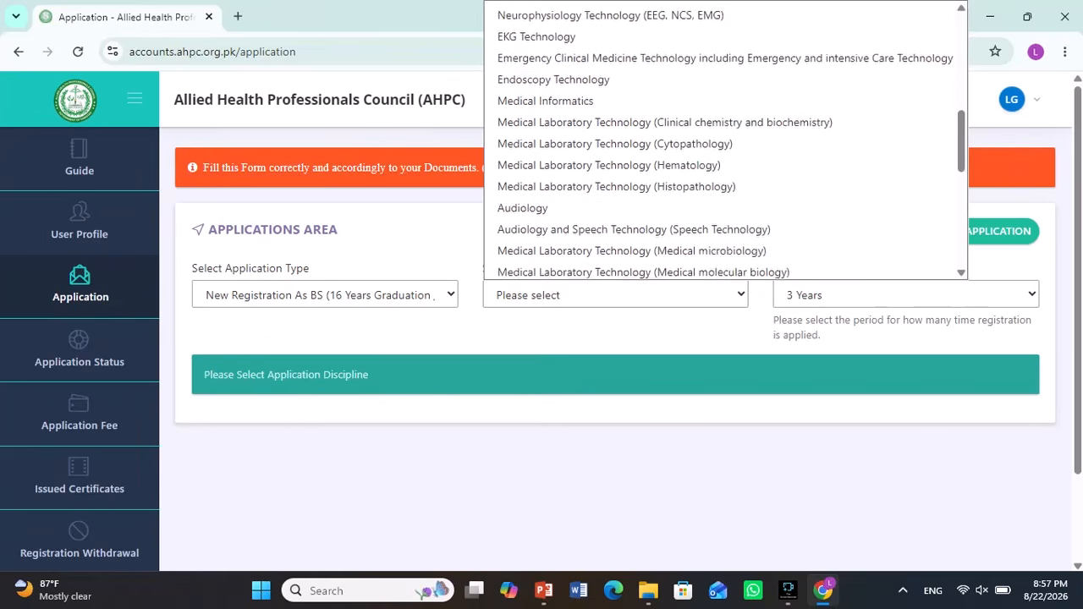
{"action": "scroll", "coordinate": [725, 139], "scroll_direction": "down", "scroll_amount": 2}
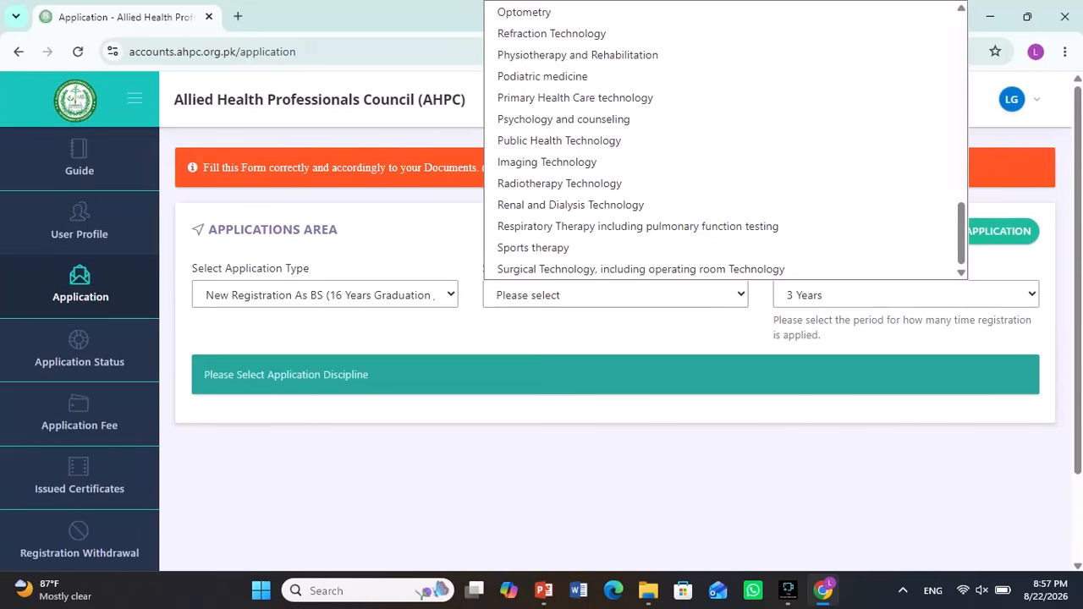
{"action": "scroll", "coordinate": [725, 139], "scroll_direction": "up", "scroll_amount": 2}
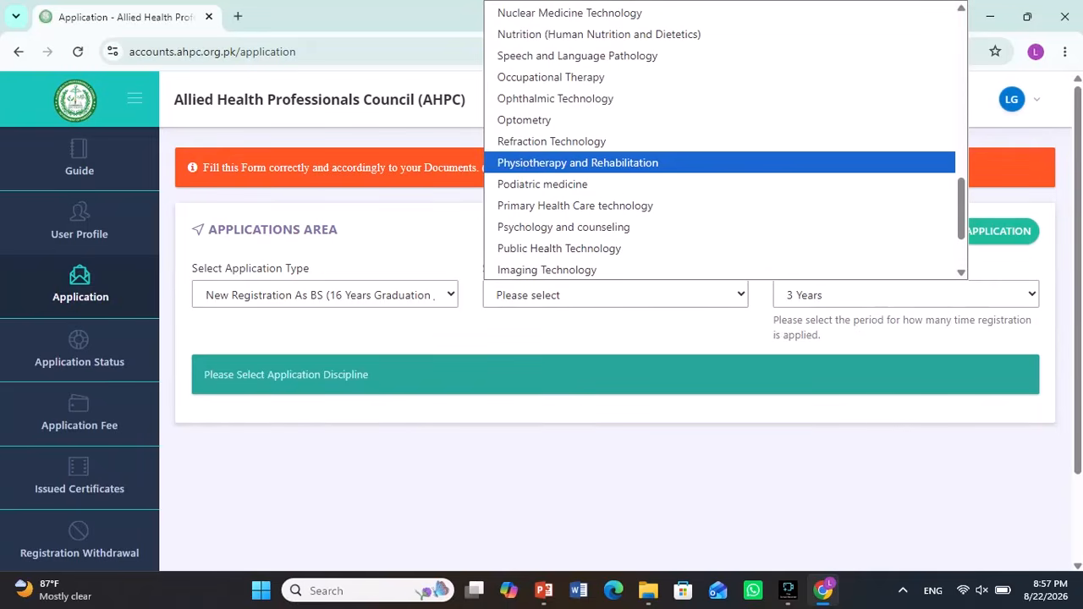
{"action": "left_click", "coordinate": [578, 162]}
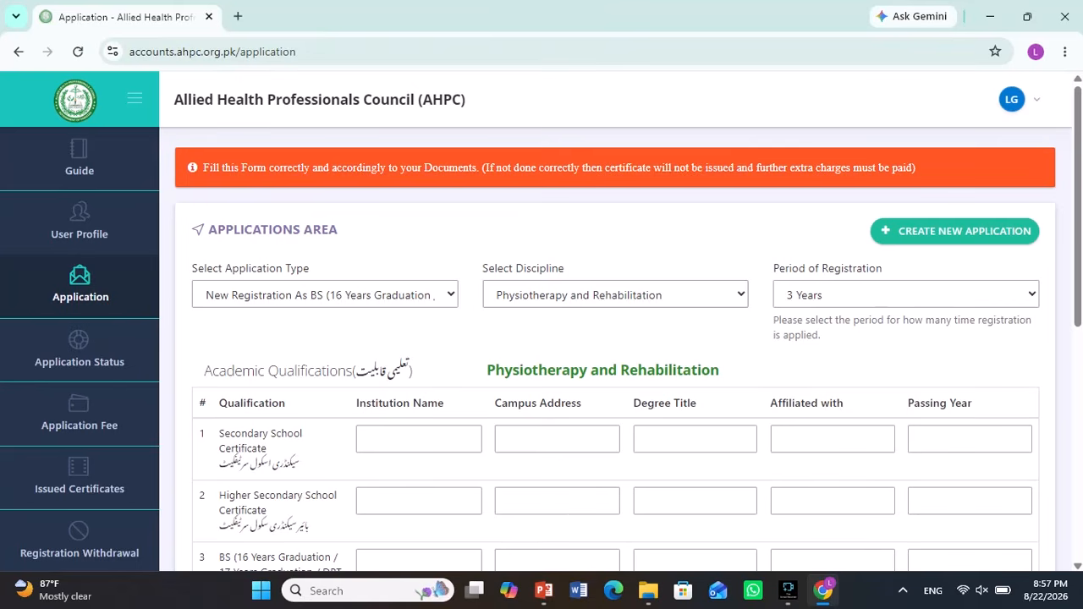
- Keep 3 Years as the registration period
{"action": "left_click", "coordinate": [905, 295]}
{"action": "left_click", "coordinate": [906, 319]}
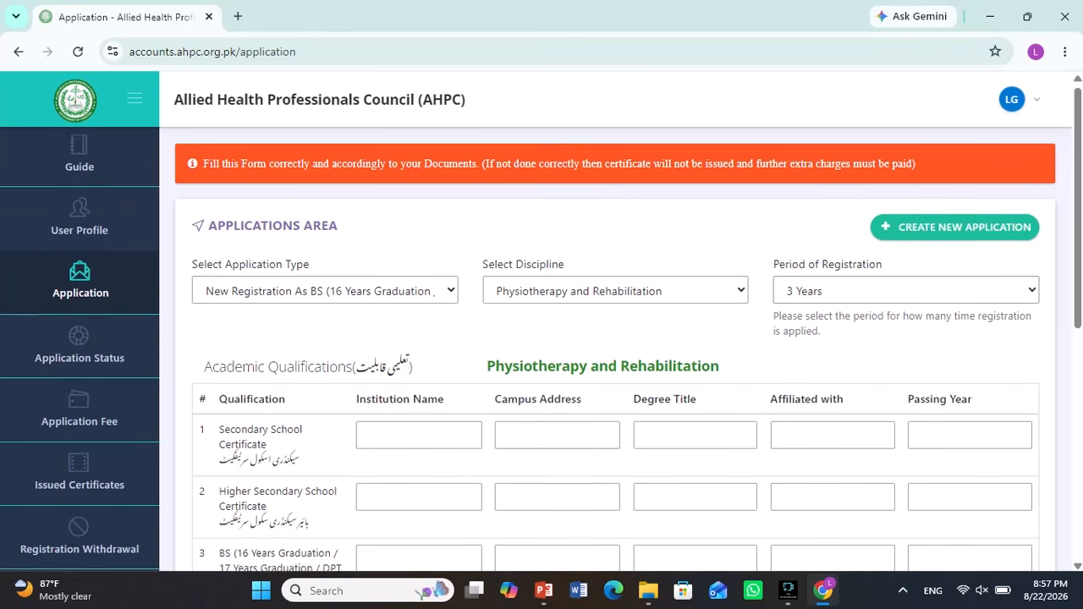
{"action": "scroll", "coordinate": [541, 330], "scroll_direction": "down", "scroll_amount": 1}
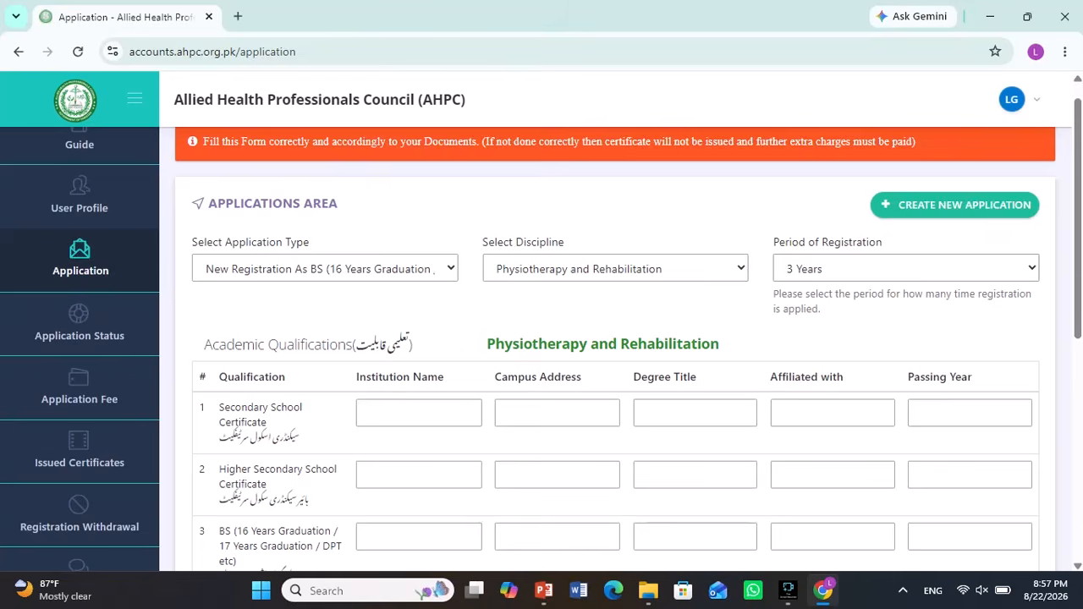
{"action": "scroll", "coordinate": [541, 347], "scroll_direction": "down", "scroll_amount": 2}
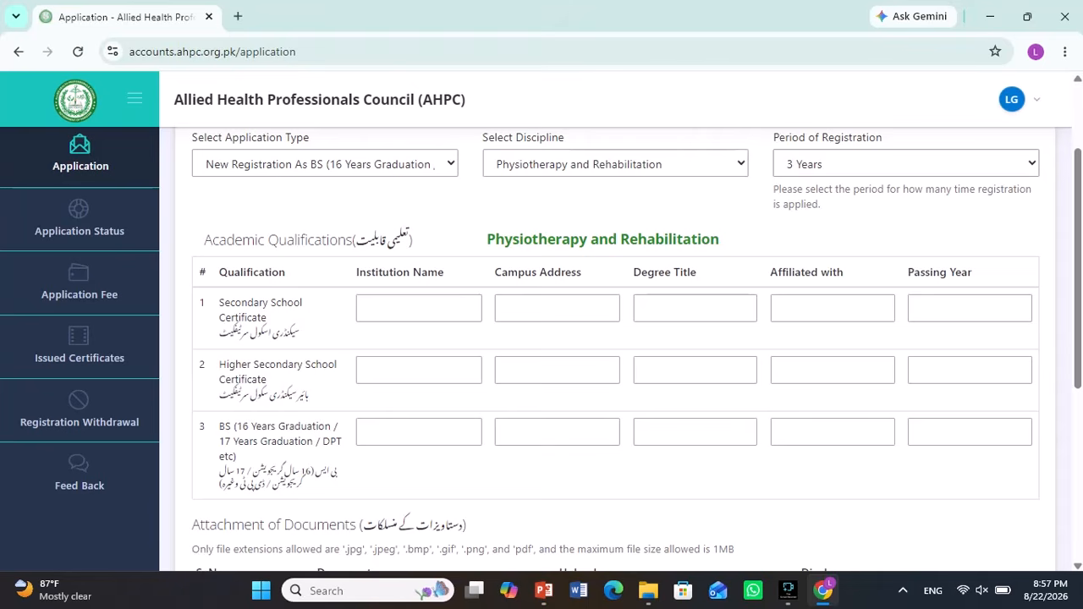
- Fill qualification row 1 with Matric (Science), Federal Board, passing year 2016
{"action": "left_click", "coordinate": [696, 308]}
{"action": "left_click", "coordinate": [743, 348]}
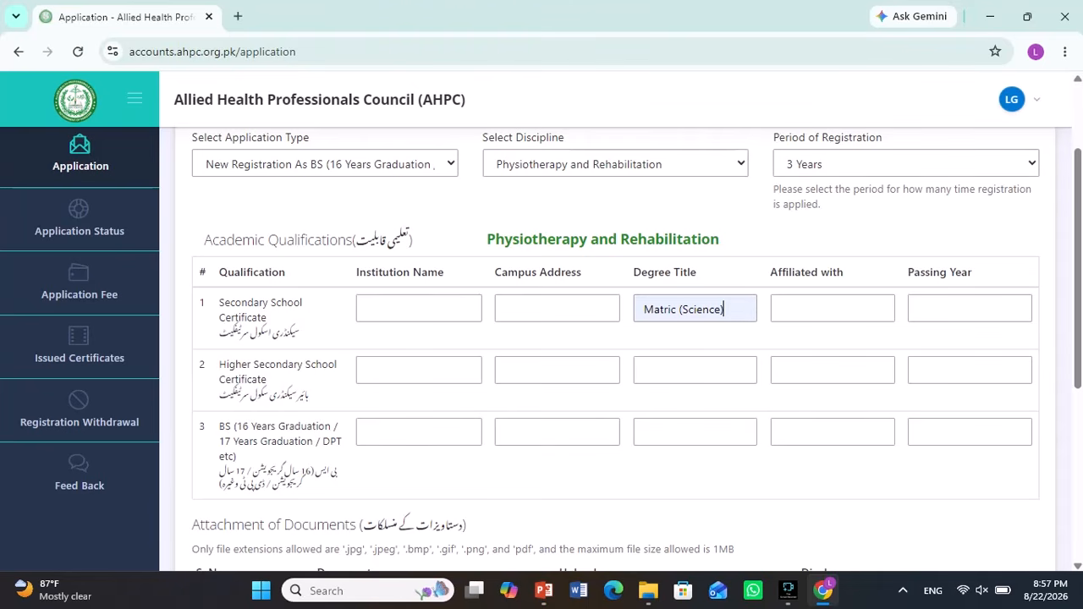
{"action": "left_click", "coordinate": [832, 308]}
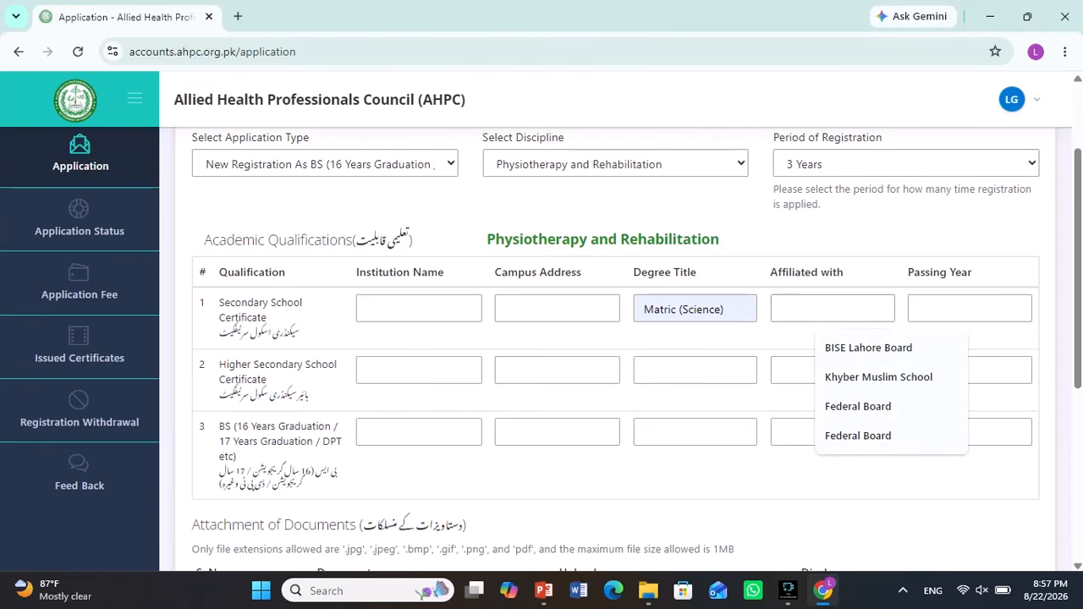
{"action": "left_click", "coordinate": [858, 406]}
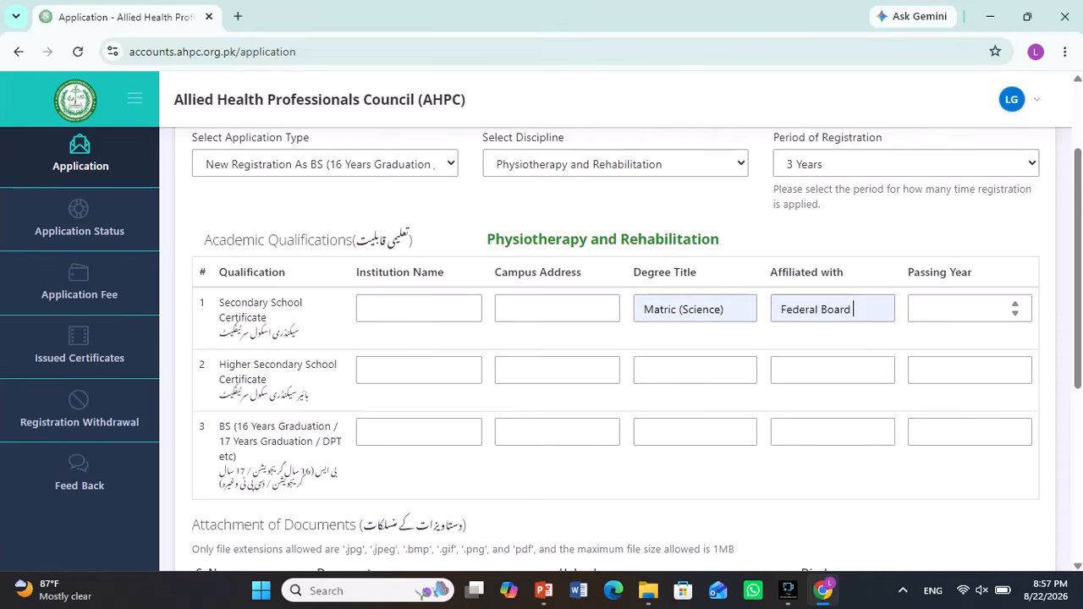
{"action": "left_click", "coordinate": [961, 309]}
{"action": "type", "text": "2016"}
- Fill row 2 with Fsc ( Pre Medical), Federal Board, passing year 2018
{"action": "left_click", "coordinate": [695, 370]}
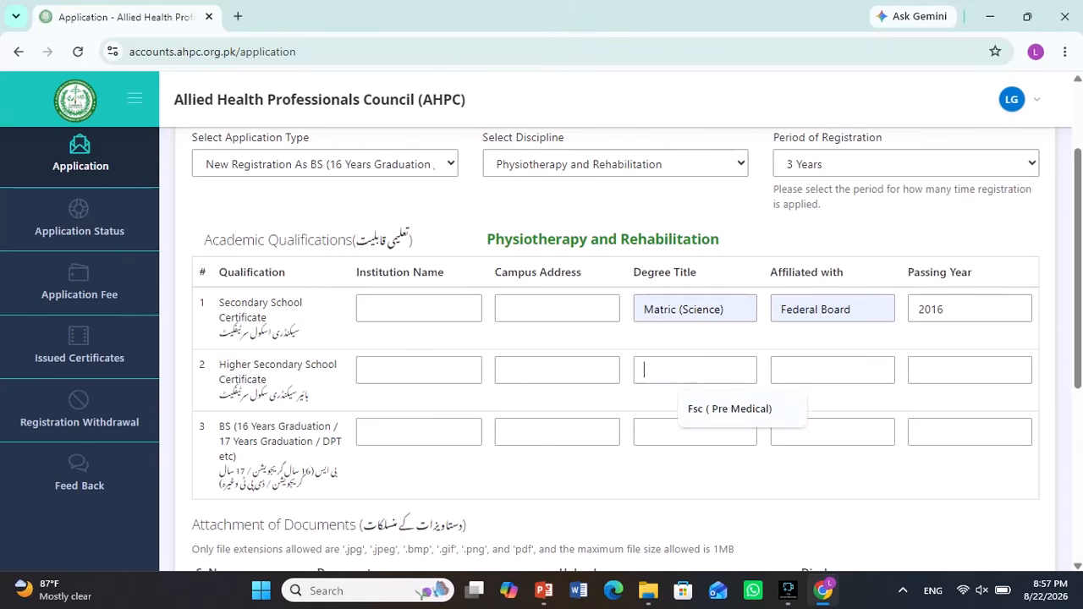
{"action": "left_click", "coordinate": [730, 408]}
{"action": "key", "text": "Tab"}
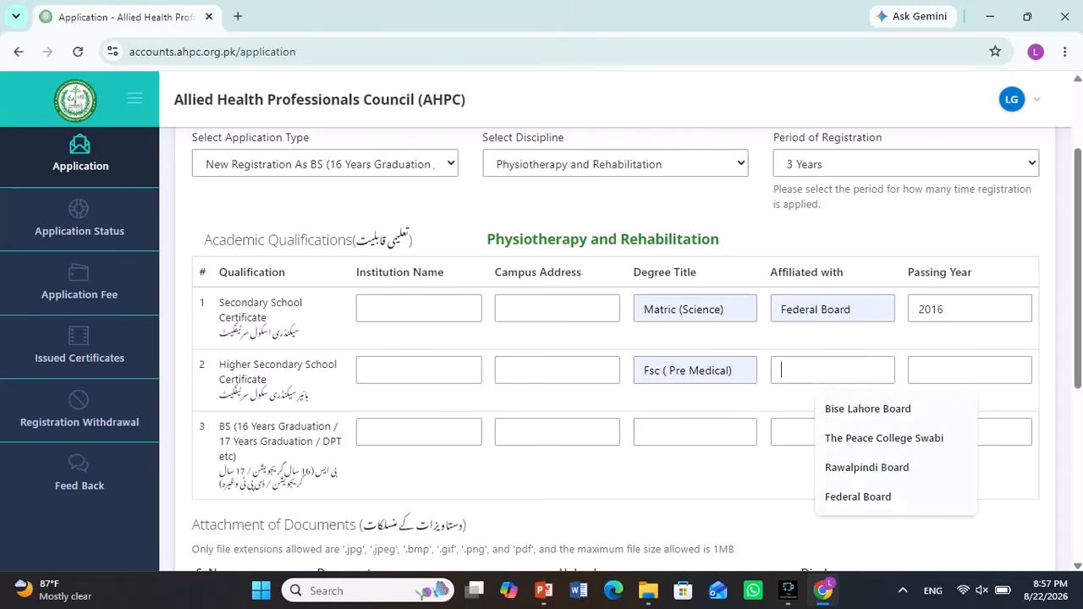
{"action": "key", "text": "Down"}
{"action": "key", "text": "Down"}
{"action": "key", "text": "Down"}
{"action": "key", "text": "Down"}
{"action": "key", "text": "Return"}
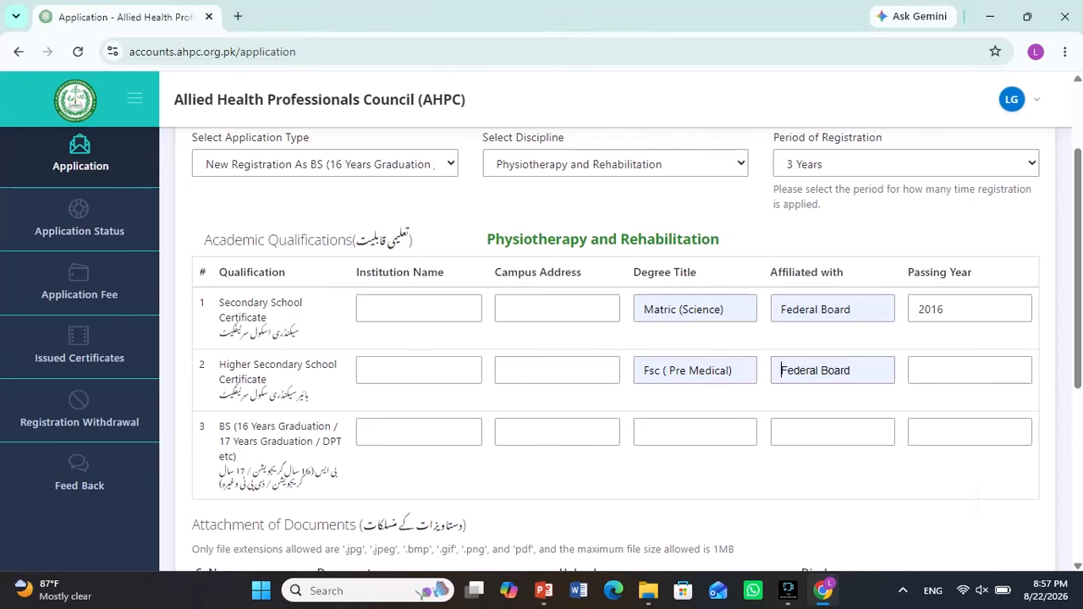
{"action": "key", "text": "Tab"}
{"action": "type", "text": "2018"}
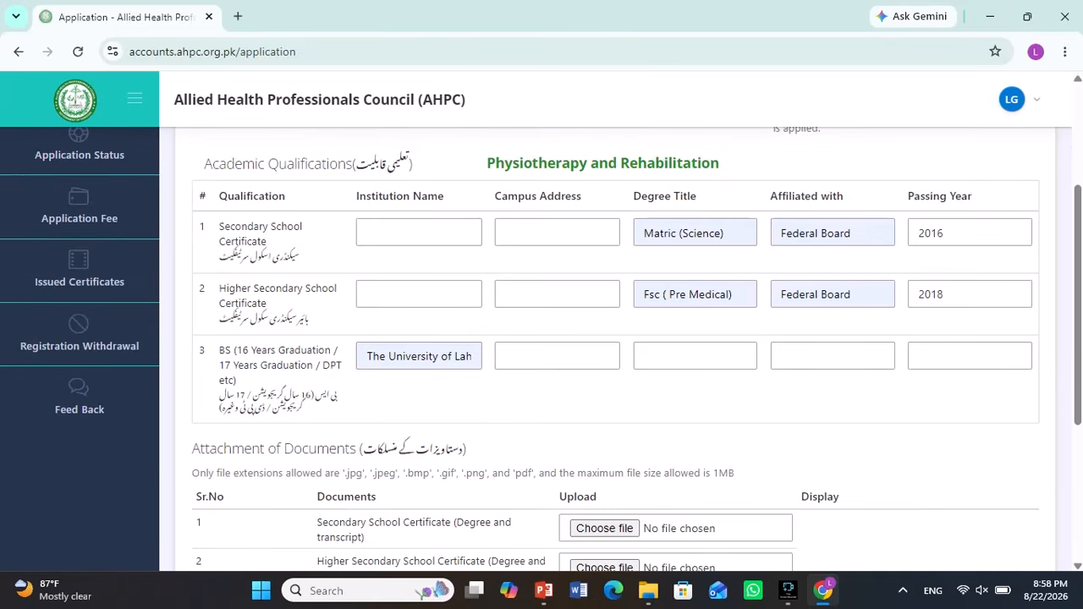
- Fill row 3 with campus Lahore, Doctor of Physical Therapy, higher education Commission, year 2024
{"action": "left_click", "coordinate": [556, 356]}
{"action": "left_click", "coordinate": [569, 395]}
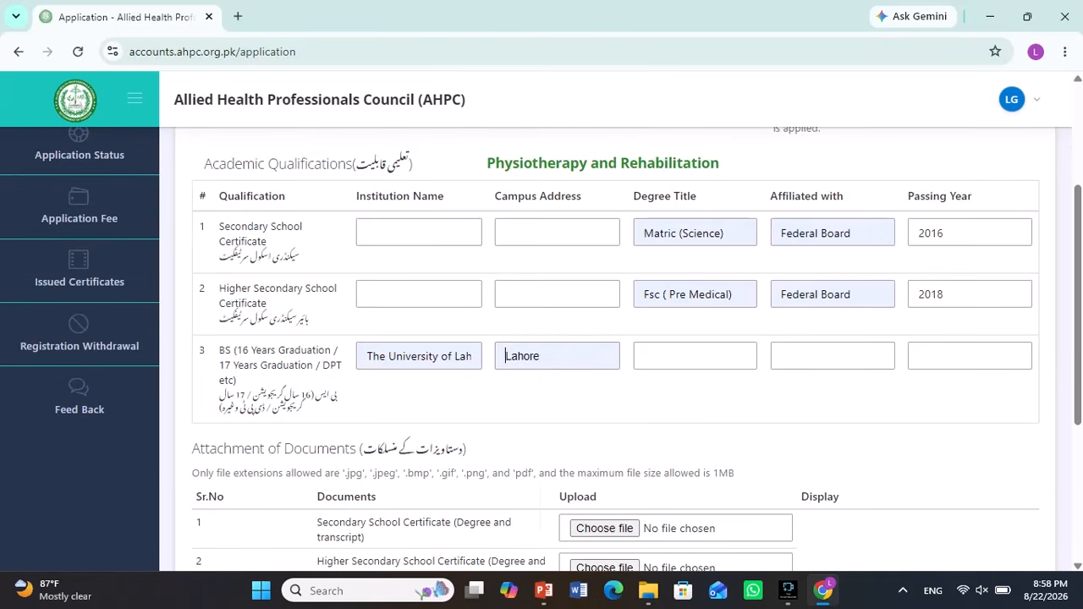
{"action": "left_click", "coordinate": [695, 357]}
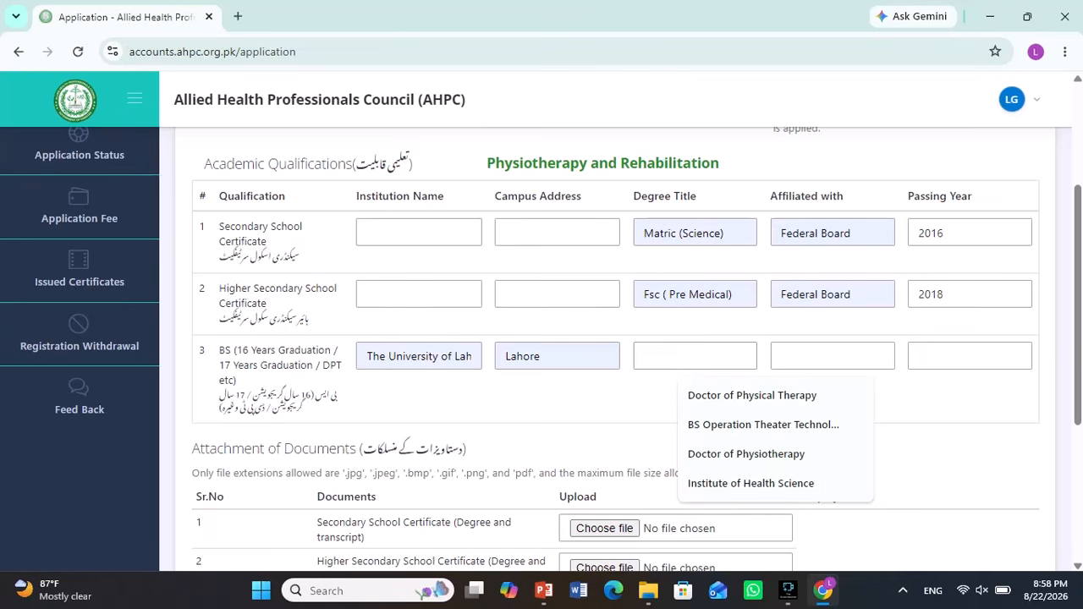
{"action": "key", "text": "Down"}
{"action": "key", "text": "Return"}
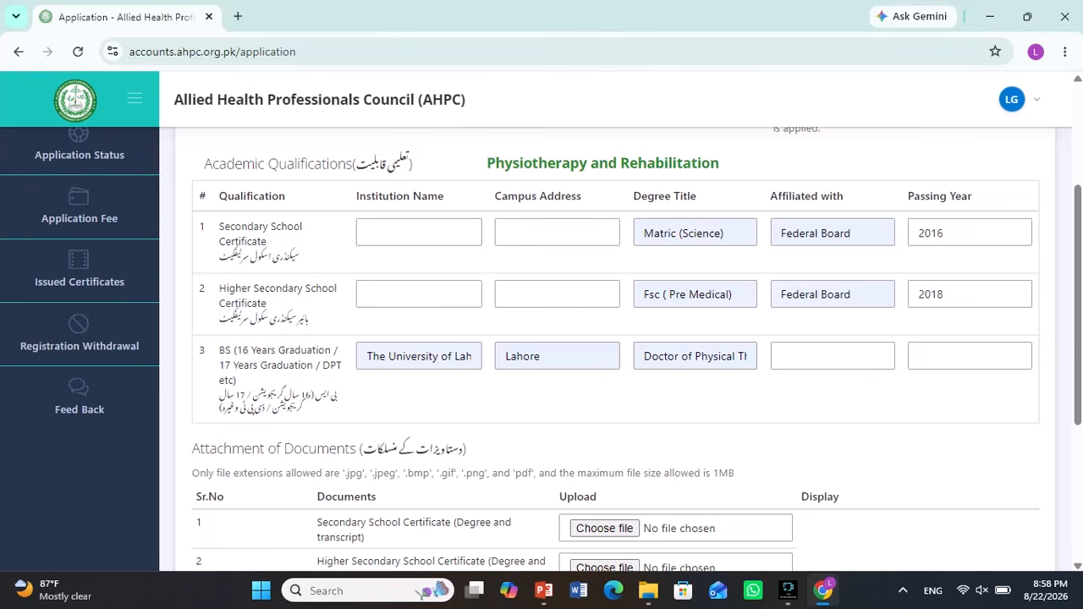
{"action": "left_click", "coordinate": [833, 356]}
{"action": "left_click", "coordinate": [901, 395]}
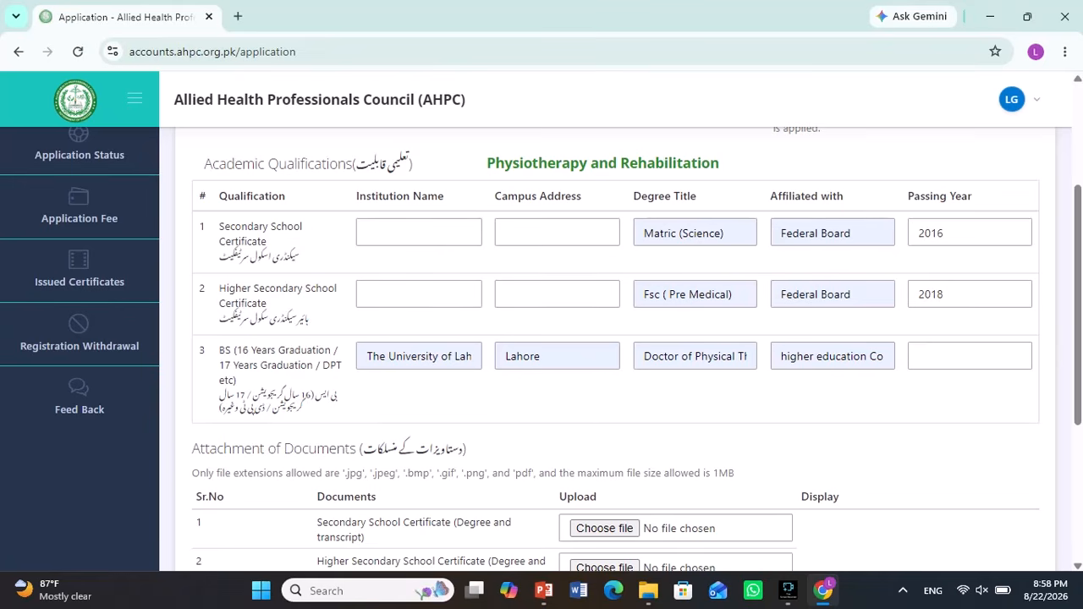
{"action": "left_click", "coordinate": [969, 356]}
{"action": "type", "text": "2024"}
{"action": "scroll", "coordinate": [598, 349], "scroll_direction": "up", "scroll_amount": 1}
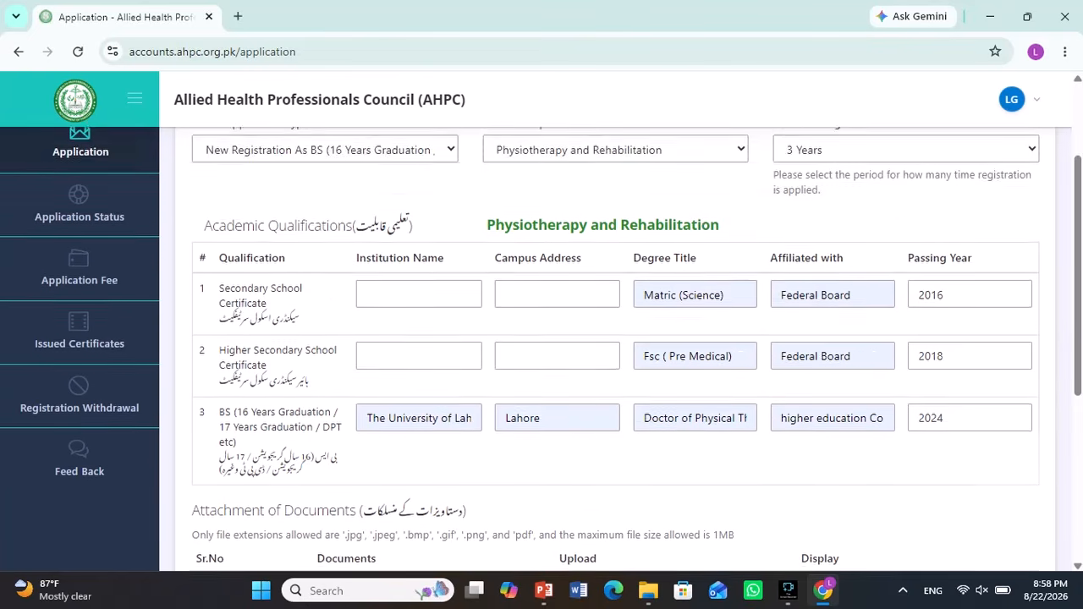
{"action": "scroll", "coordinate": [598, 349], "scroll_direction": "down", "scroll_amount": 3}
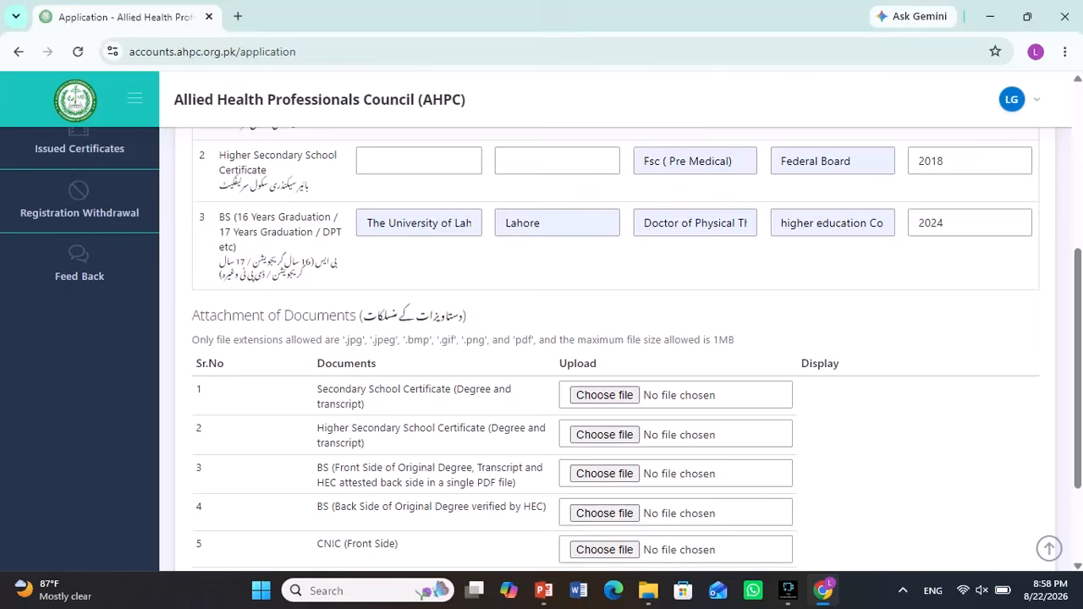
- Review the attachment requirements: 1MB maximum file size, degree and transcript needed
{"action": "scroll", "coordinate": [598, 350], "scroll_direction": "down", "scroll_amount": 1}
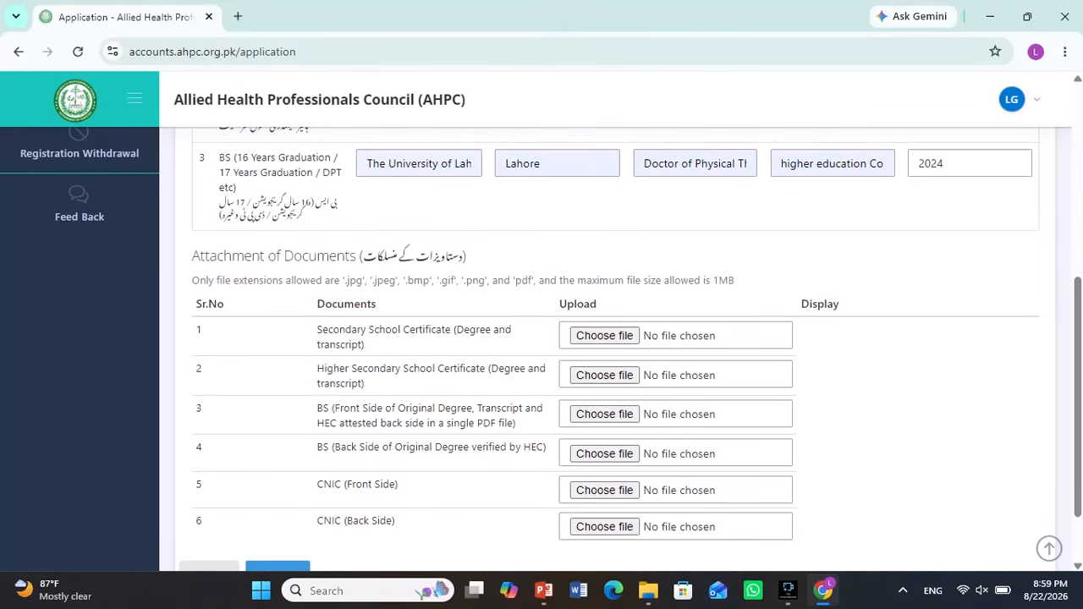
{"action": "scroll", "coordinate": [598, 349], "scroll_direction": "down", "scroll_amount": 1}
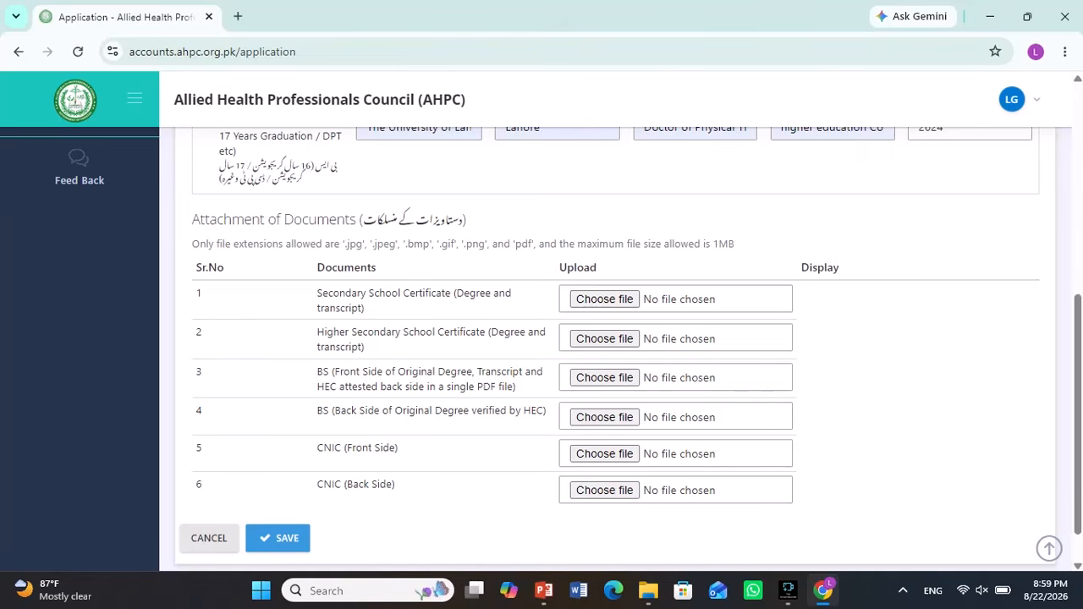
{"action": "left_click_drag", "start_coordinate": [735, 243], "coordinate": [630, 244]}
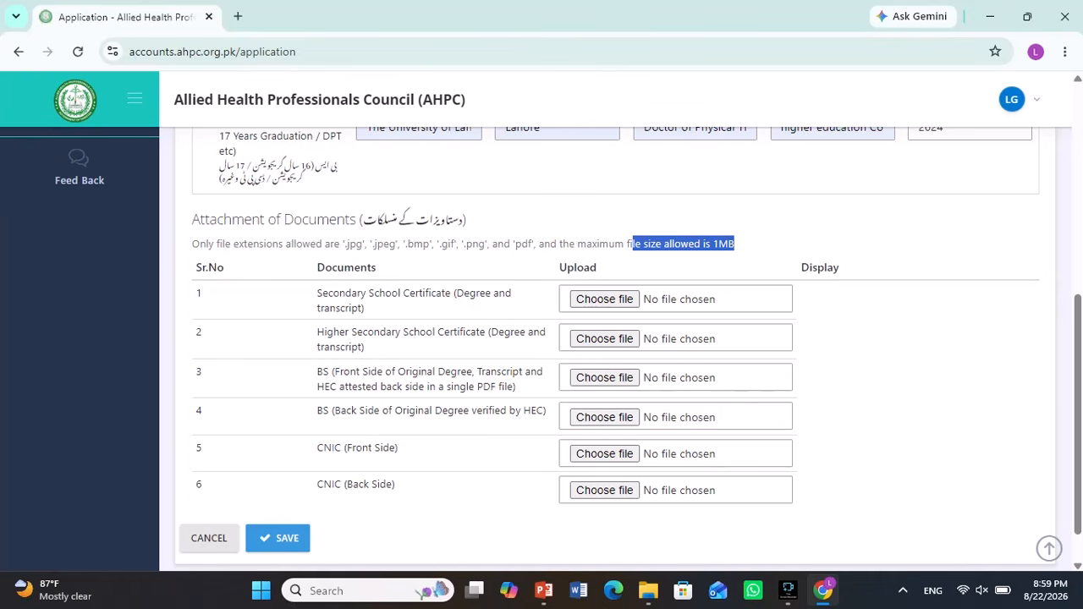
{"action": "left_click_drag", "start_coordinate": [452, 293], "coordinate": [366, 309]}
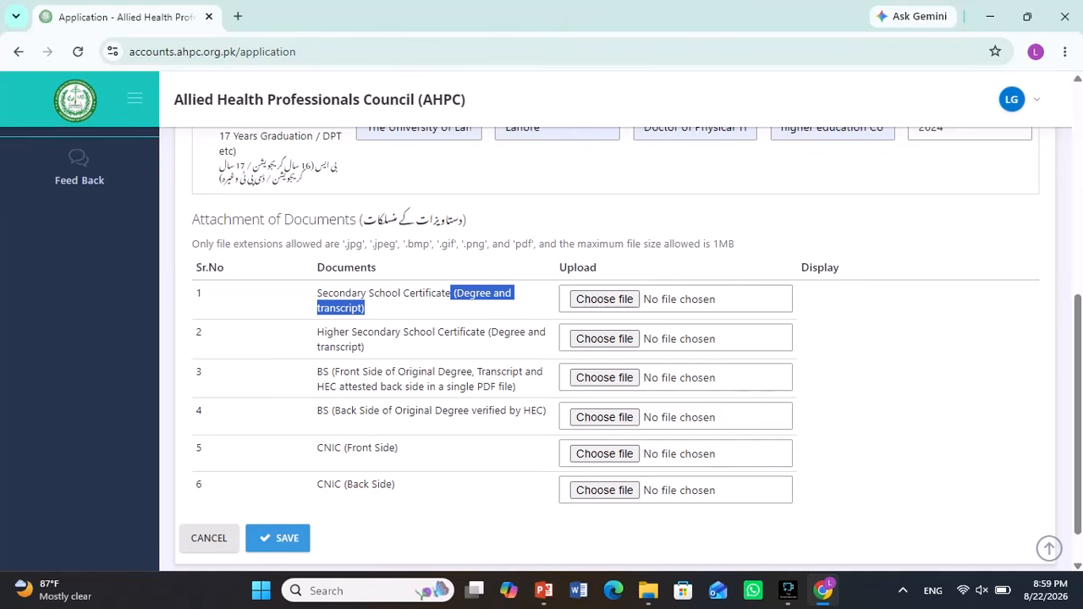
{"action": "left_click", "coordinate": [411, 309]}
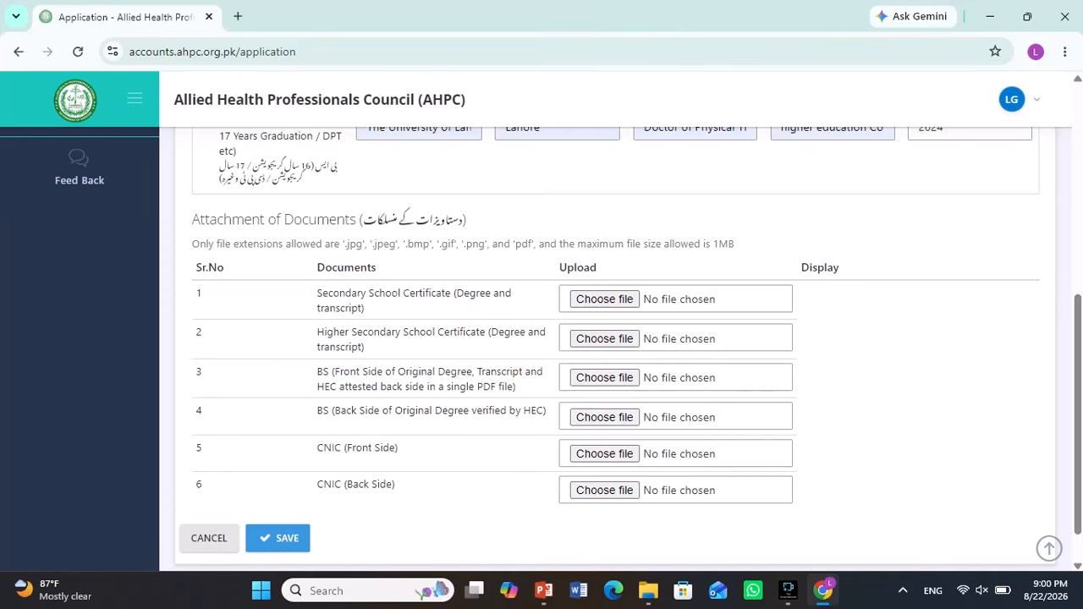
{"action": "scroll", "coordinate": [541, 339], "scroll_direction": "down", "scroll_amount": 1}
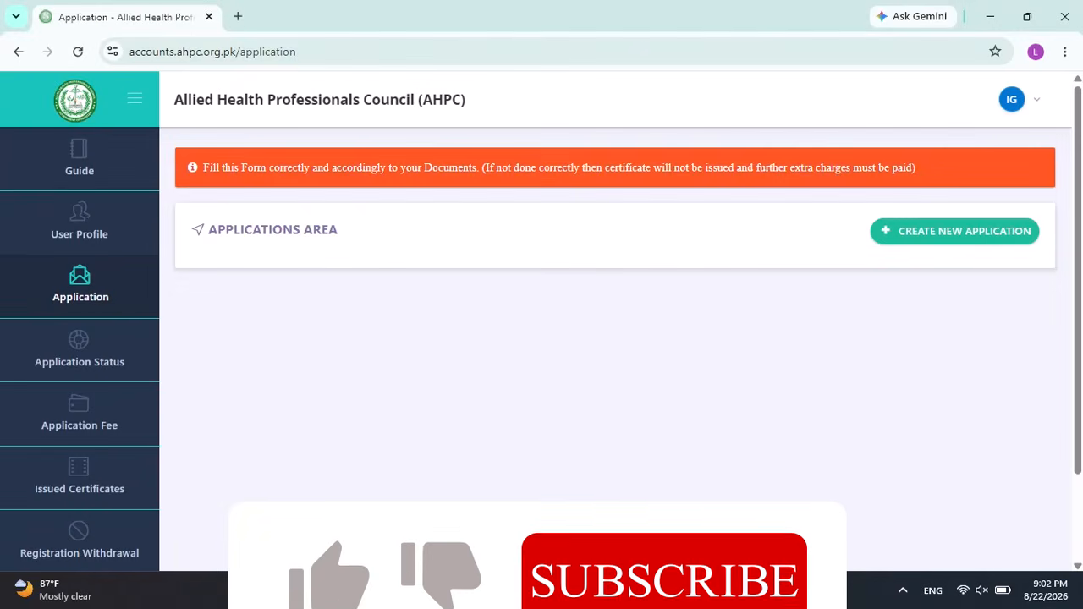
- Open the Application Status Tracker to see Application #1, Physiotherapy and Rehabilitation, Under Review
{"action": "left_click", "coordinate": [79, 350]}
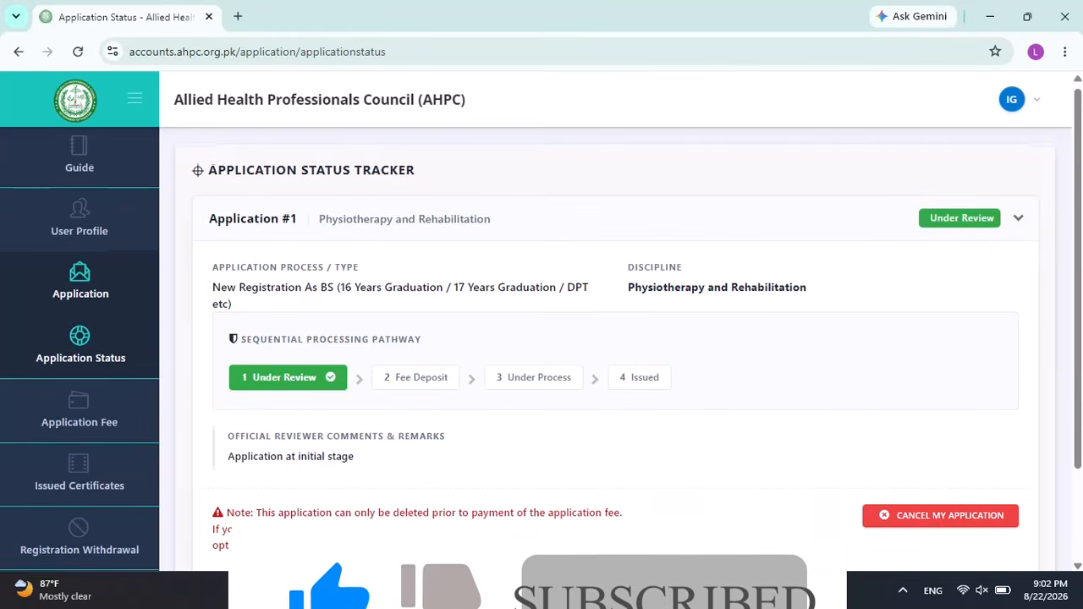
{"action": "scroll", "coordinate": [615, 347], "scroll_direction": "down", "scroll_amount": 1}
{"action": "scroll", "coordinate": [615, 347], "scroll_direction": "up", "scroll_amount": 1}
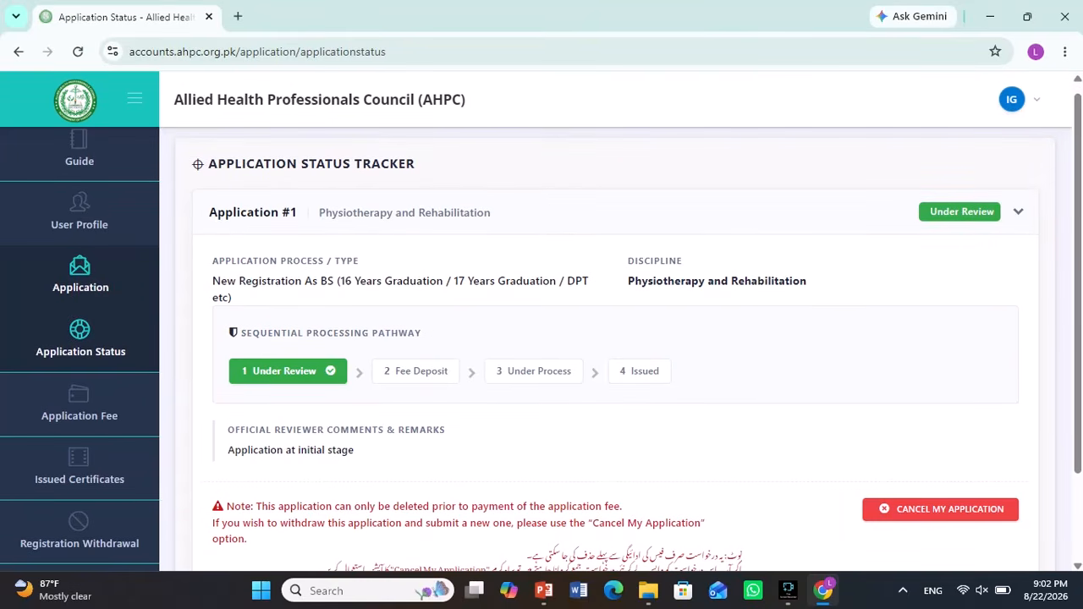